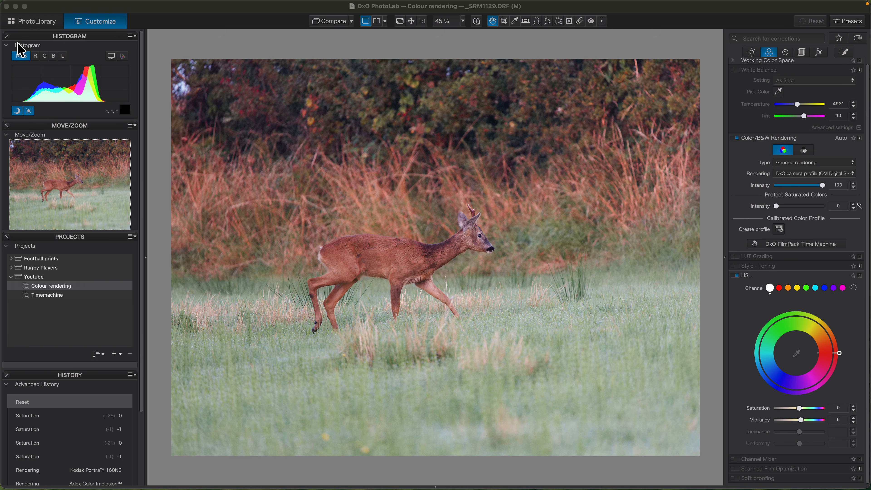
# Browse the Sept 28 folder in the photo library and reopen _SRM1129.ORF from the Colour rendering project for editing.
pyautogui.click(36, 22)
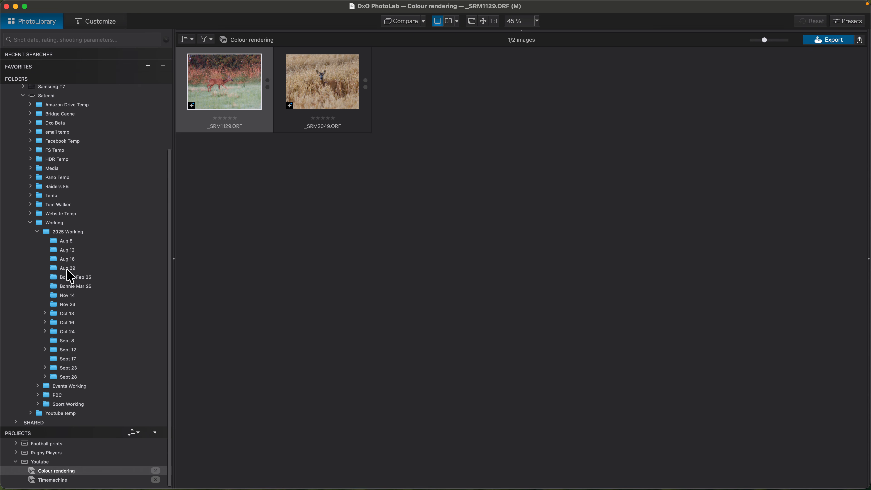
pyautogui.click(72, 376)
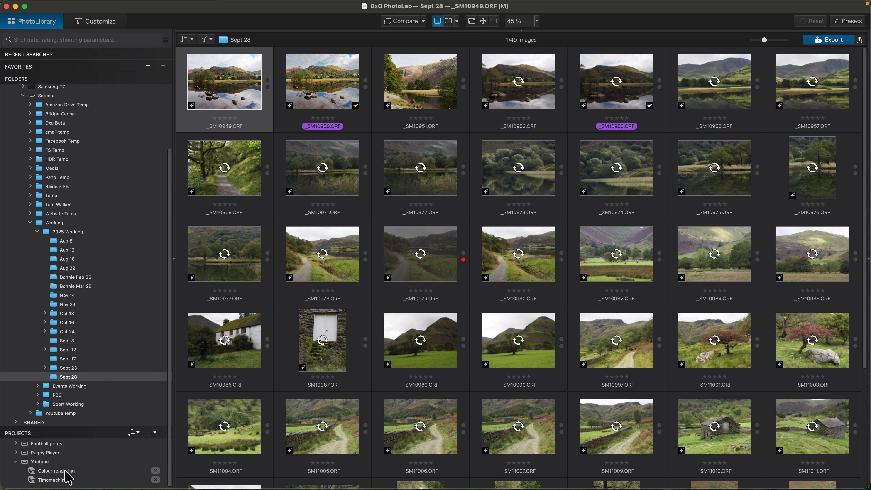
pyautogui.click(69, 475)
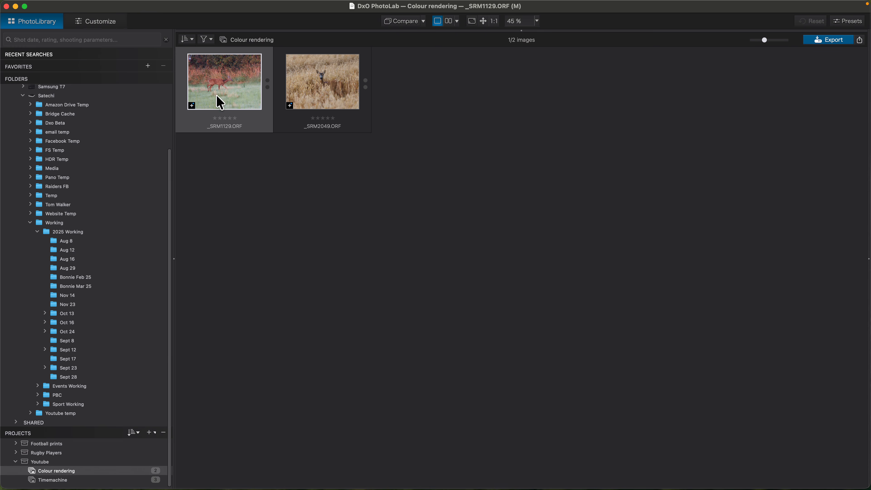
pyautogui.doubleClick(223, 86)
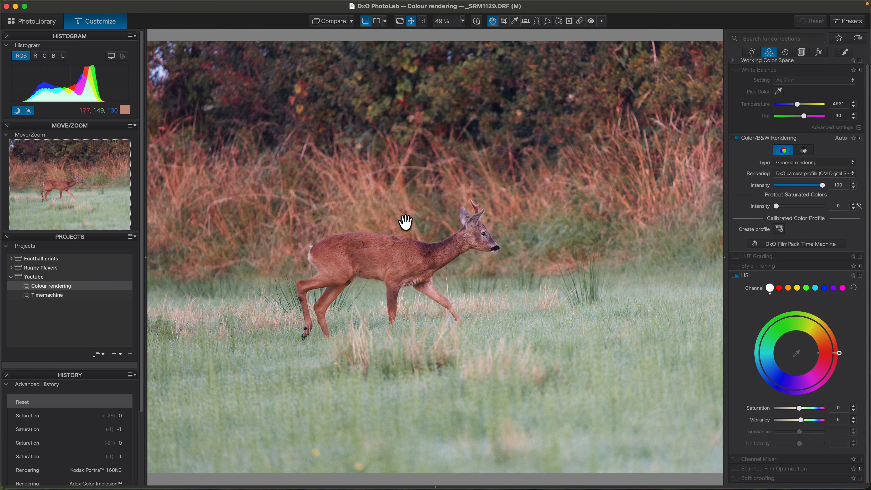
# Compare the whole deer photo with its uncorrected version and return to the corrected view.
pyautogui.scroll(-1, 406, 223)
pyautogui.scroll(-1, 410, 227)
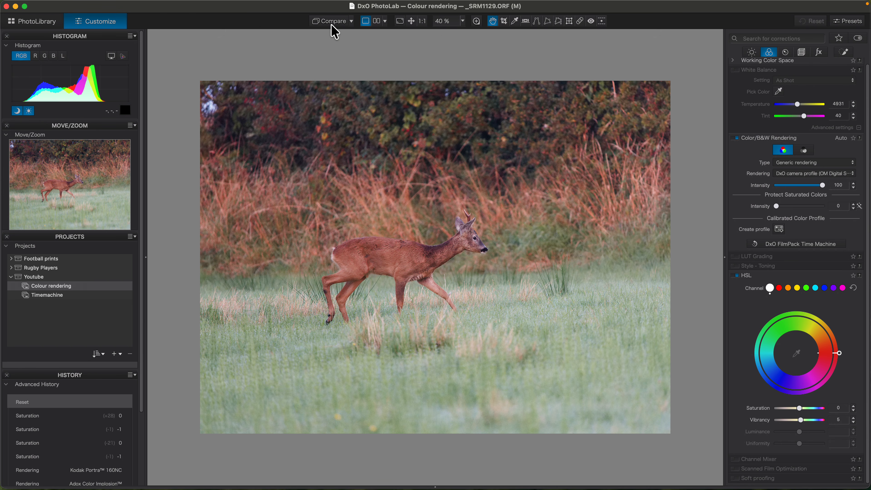
pyautogui.click(322, 22)
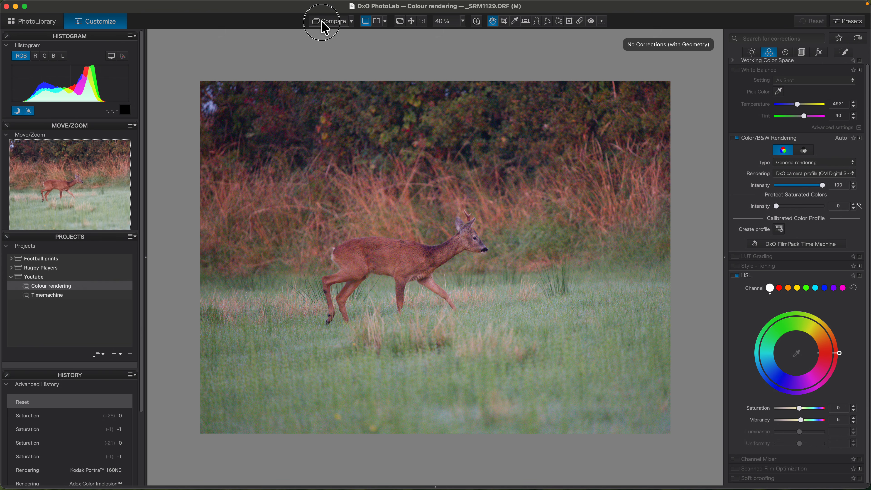
pyautogui.click(322, 23)
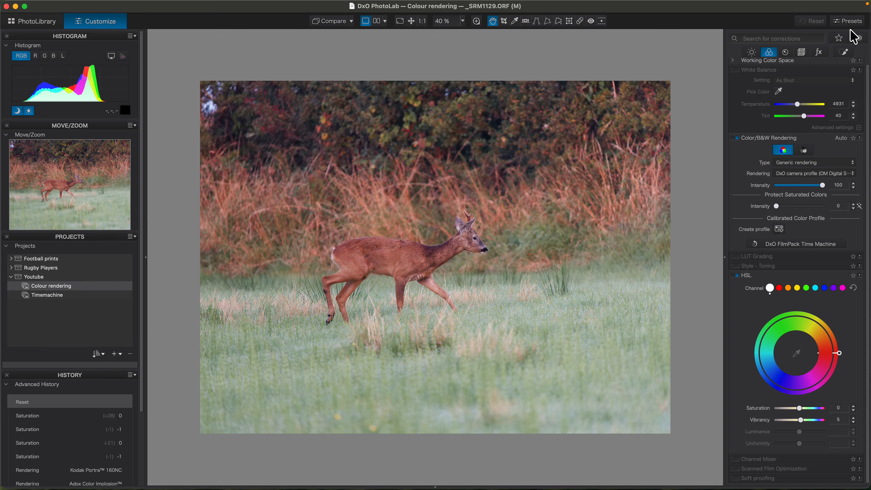
# Show only the active corrections and disable DxO Smart Lighting among the light corrections.
pyautogui.click(857, 38)
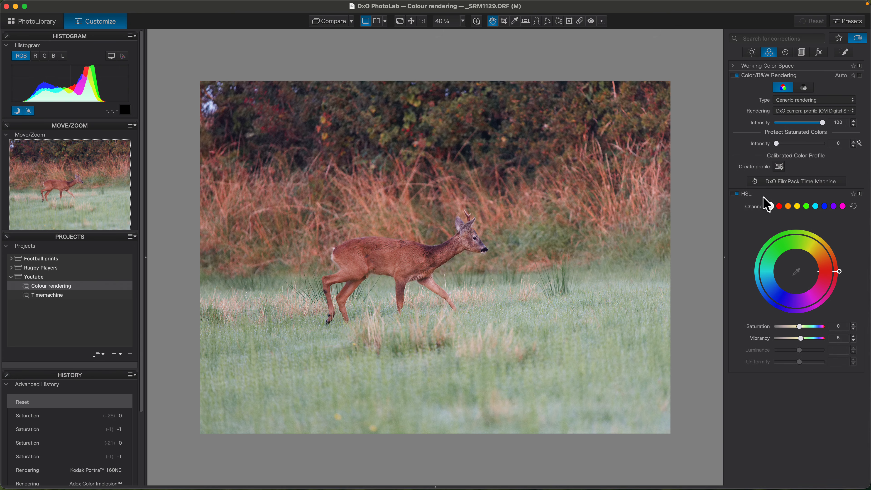
pyautogui.click(751, 51)
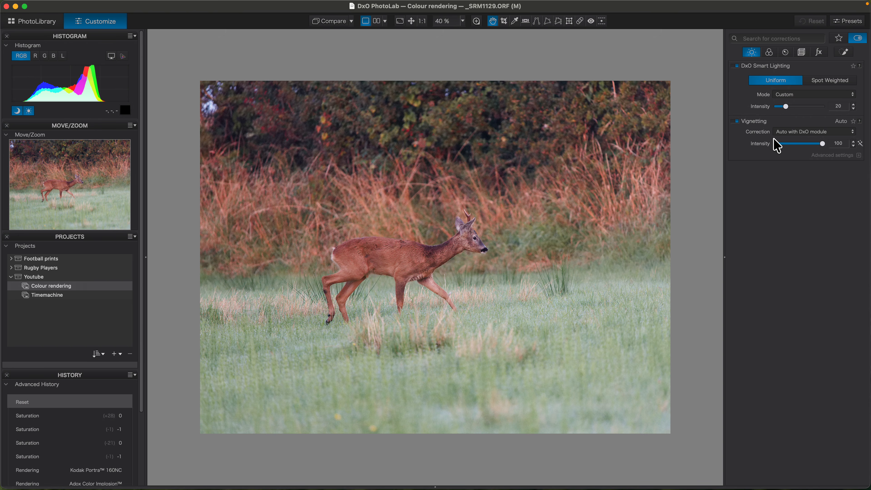
pyautogui.click(736, 66)
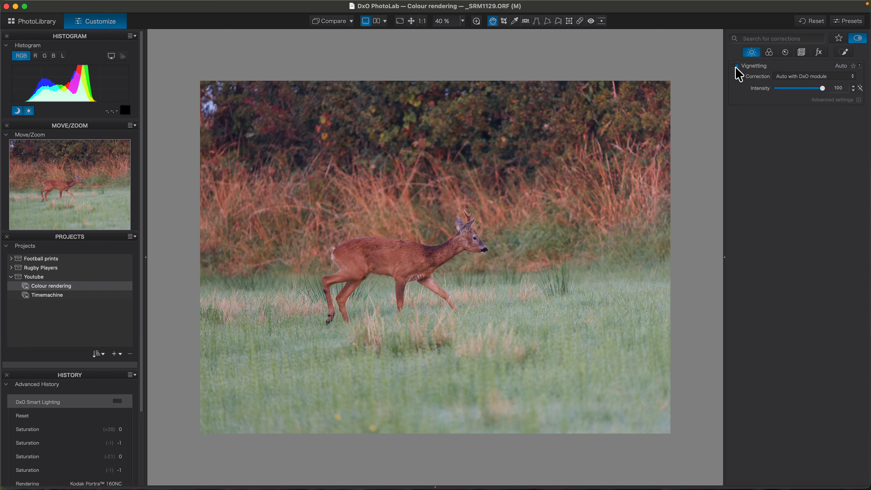
# Examine the active colour, detail, geometry, effects and local corrections, and show all available corrections again.
pyautogui.click(769, 52)
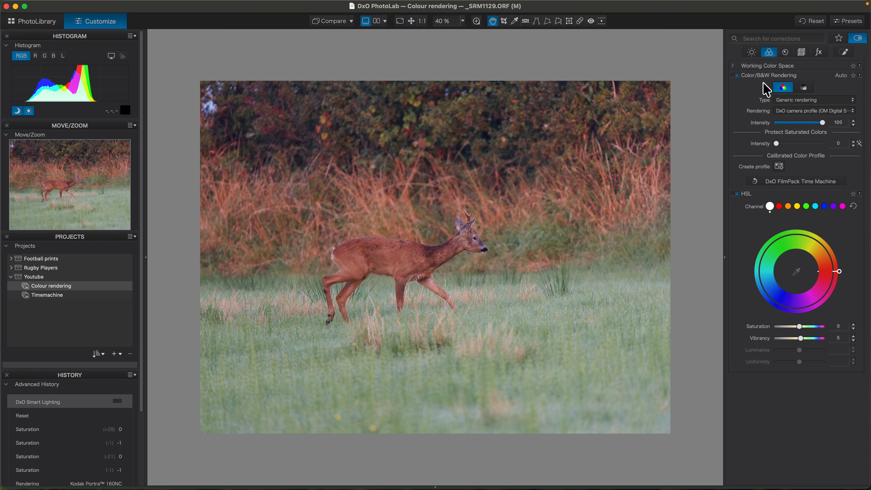
pyautogui.click(786, 53)
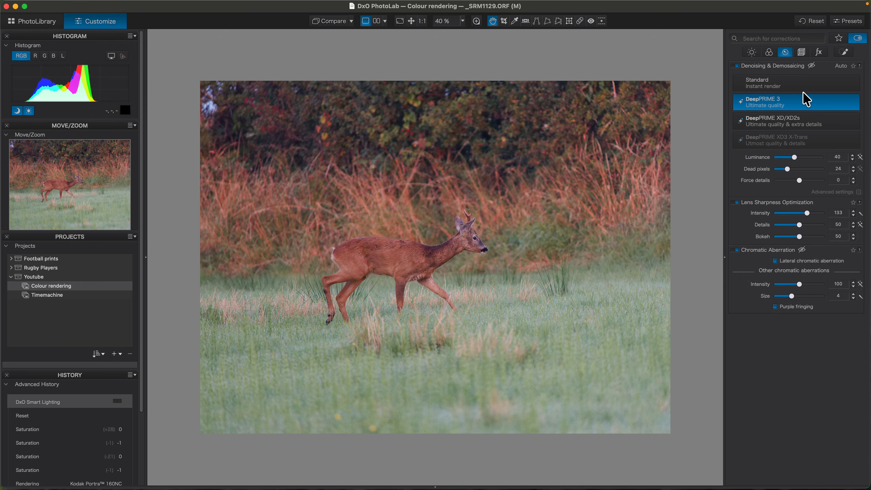
pyautogui.click(802, 53)
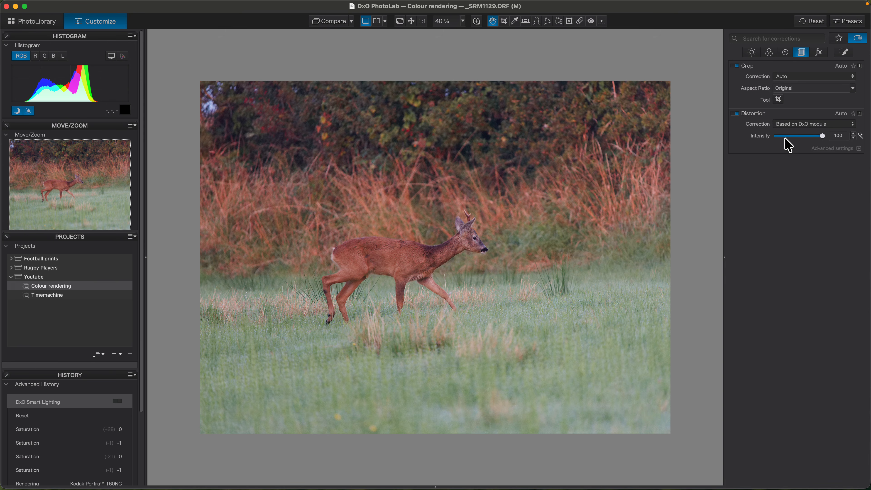
pyautogui.click(819, 54)
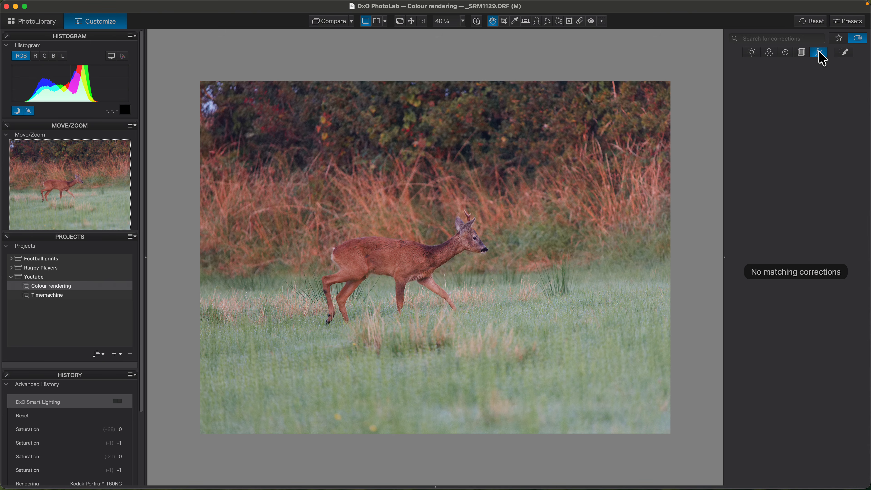
pyautogui.click(842, 55)
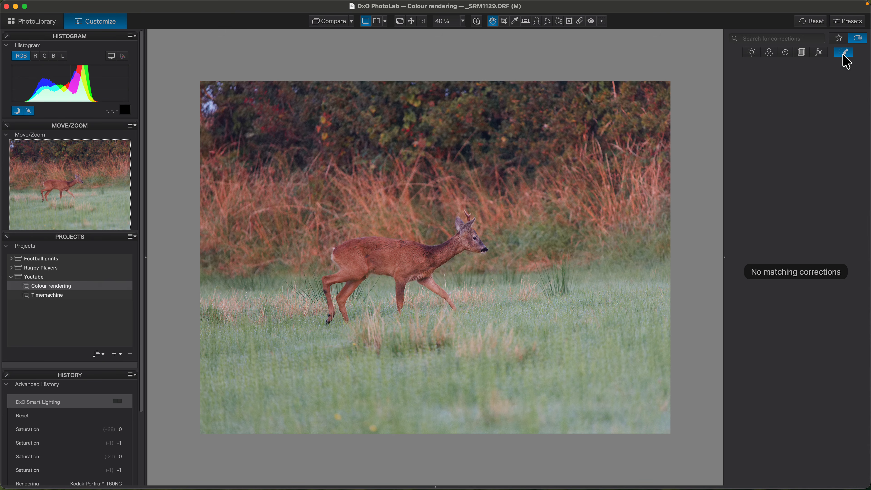
pyautogui.click(859, 41)
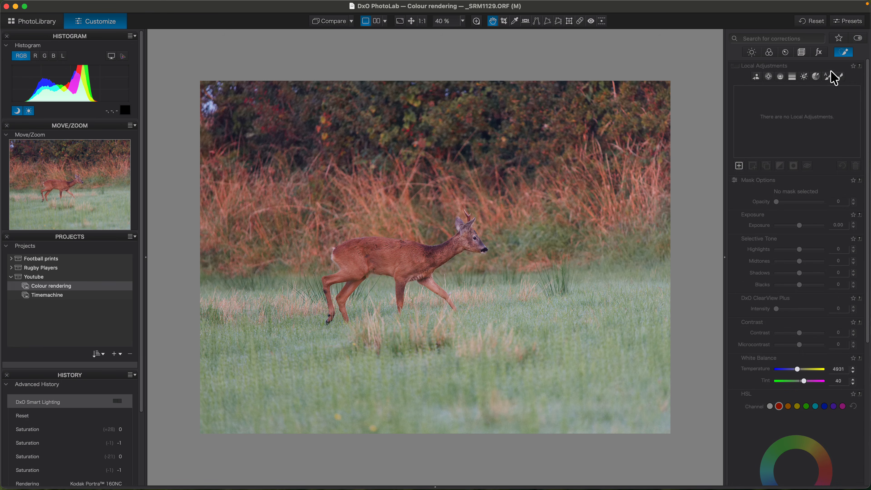
# Enable DxO Smart Lighting in Uniform mode and set its intensity to 28.
pyautogui.click(751, 52)
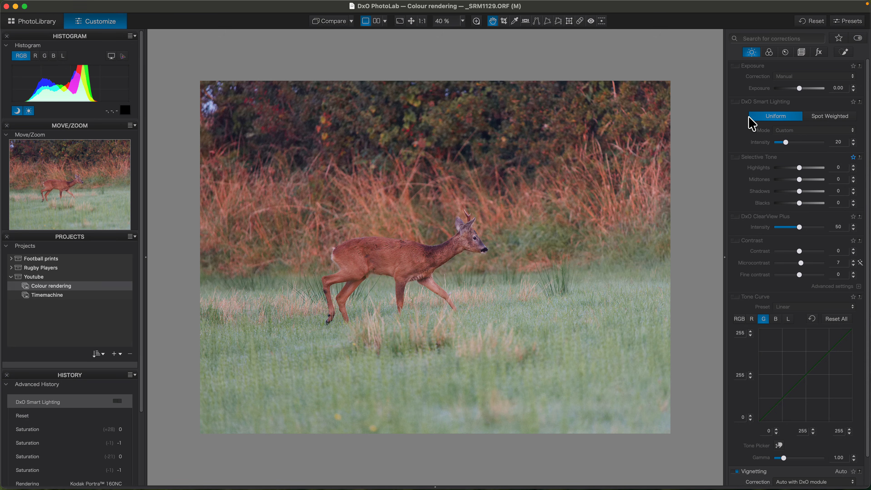
pyautogui.click(735, 102)
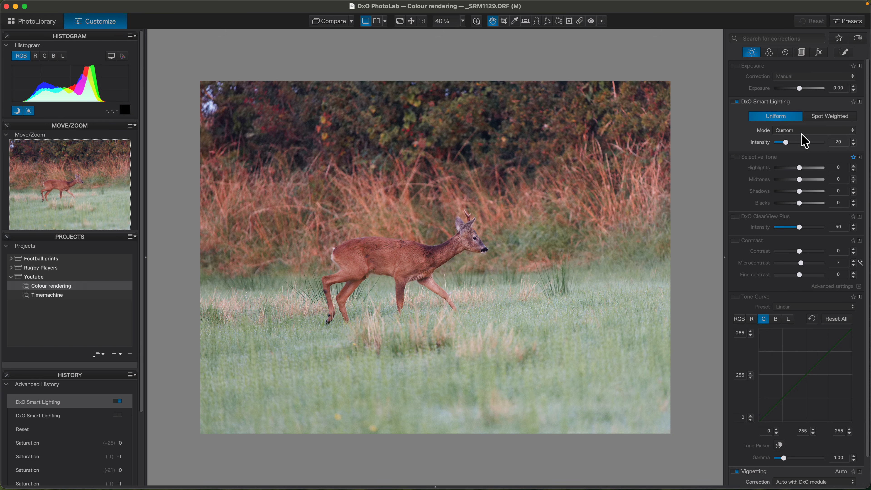
pyautogui.moveTo(786, 144)
pyautogui.mouseDown()
pyautogui.moveTo(816, 145)
pyautogui.moveTo(776, 144)
pyautogui.moveTo(789, 143)
pyautogui.mouseUp()
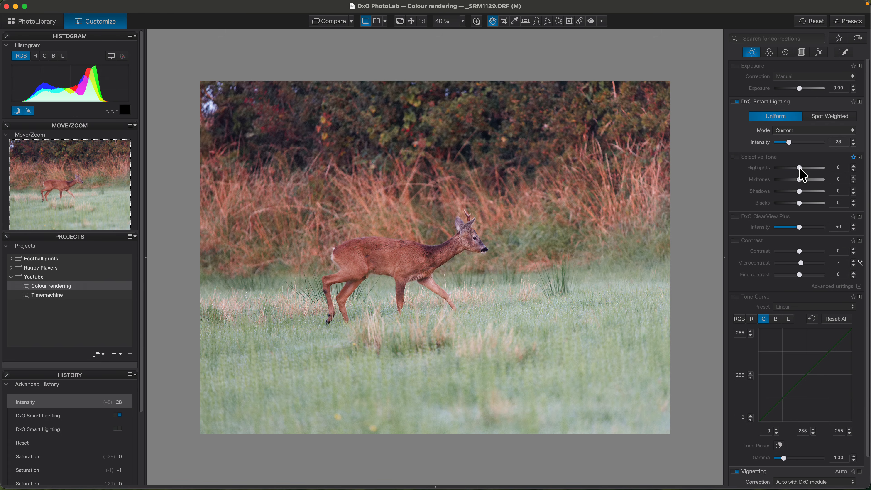
# Try Selective Tone with highlights at 26 and blacks at -16, and disable the correction.
pyautogui.moveTo(799, 169); pyautogui.dragTo(805, 171)
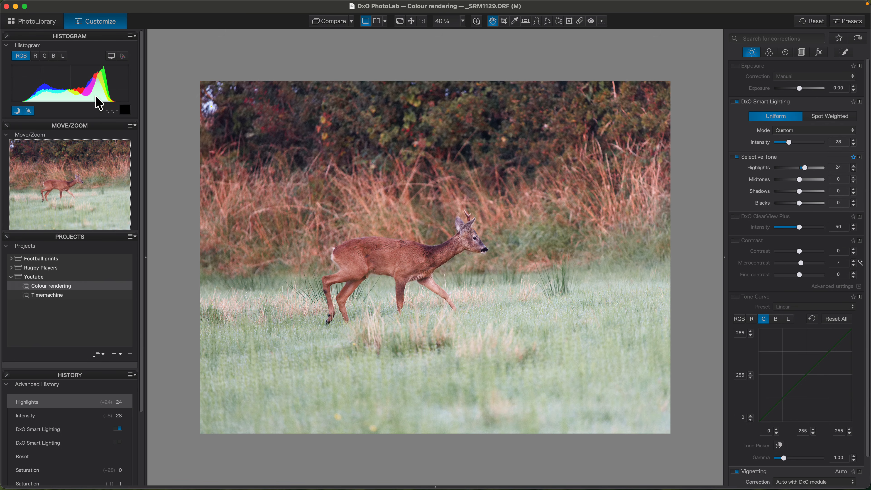
pyautogui.moveTo(803, 168); pyautogui.dragTo(804, 169)
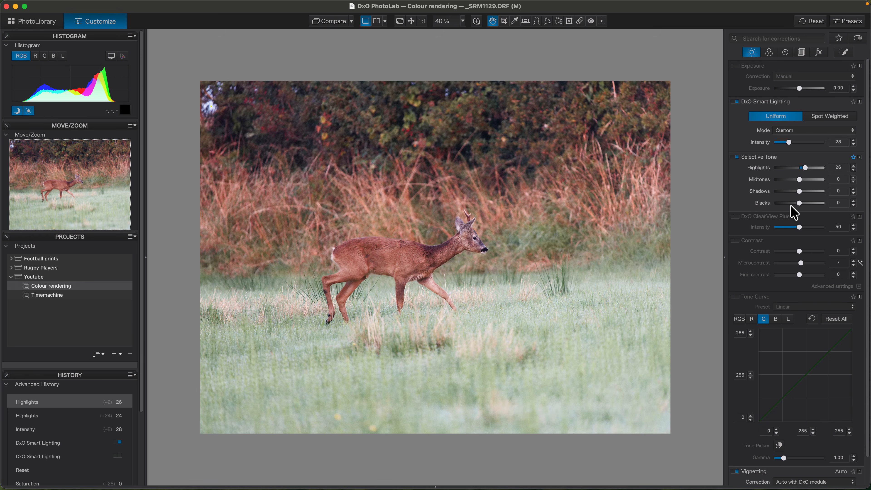
pyautogui.moveTo(799, 203); pyautogui.dragTo(794, 203)
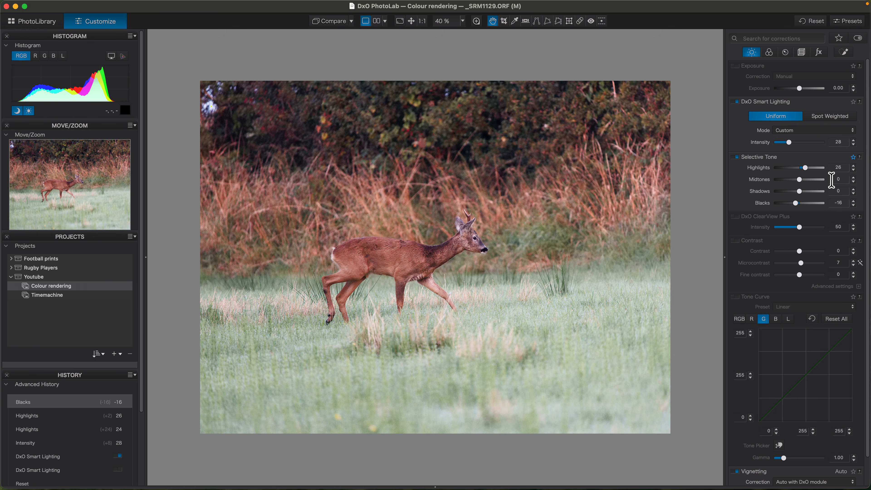
pyautogui.moveTo(799, 180); pyautogui.dragTo(800, 181)
pyautogui.doubleClick(801, 180)
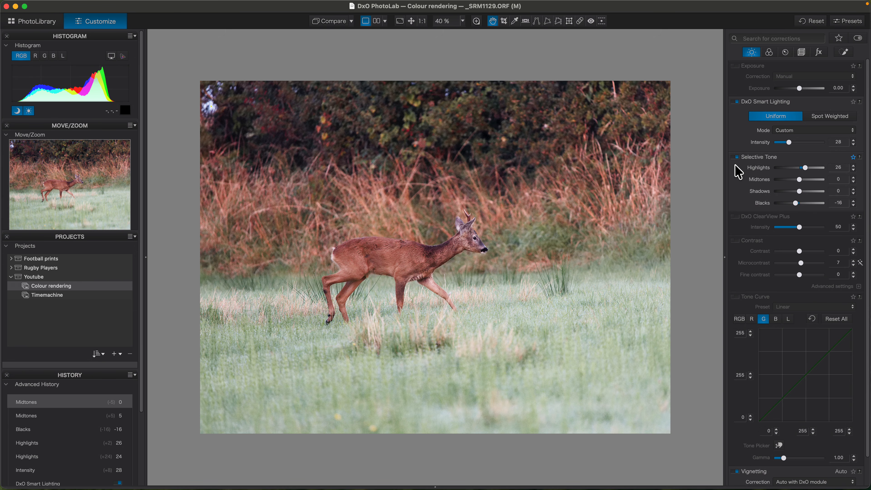
pyautogui.click(735, 157)
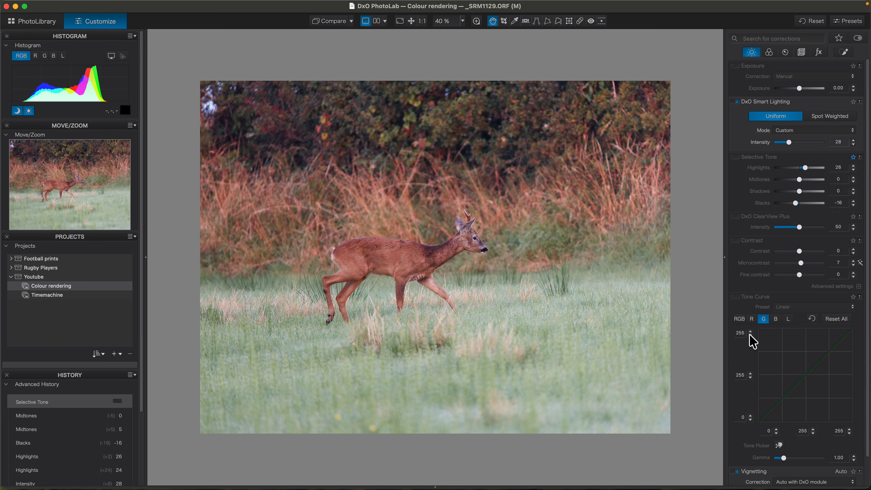
# Enable the Tone Curve and adjust the luminance channel, setting the white input to 239 and the black input to 7.
pyautogui.click(787, 321)
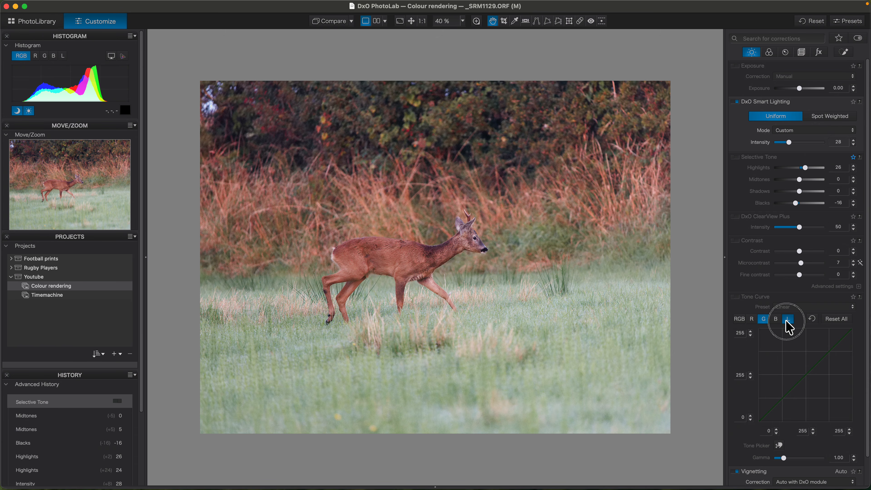
pyautogui.click(736, 297)
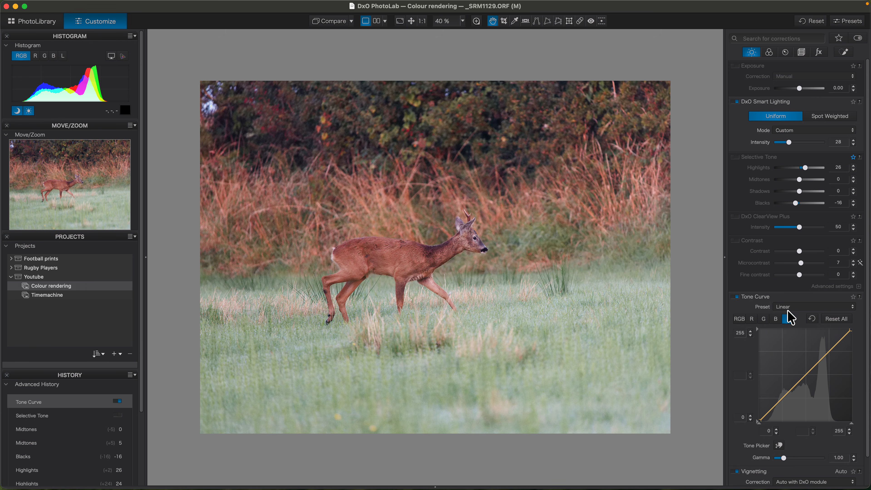
pyautogui.click(789, 323)
pyautogui.click(849, 434)
pyautogui.click(850, 434)
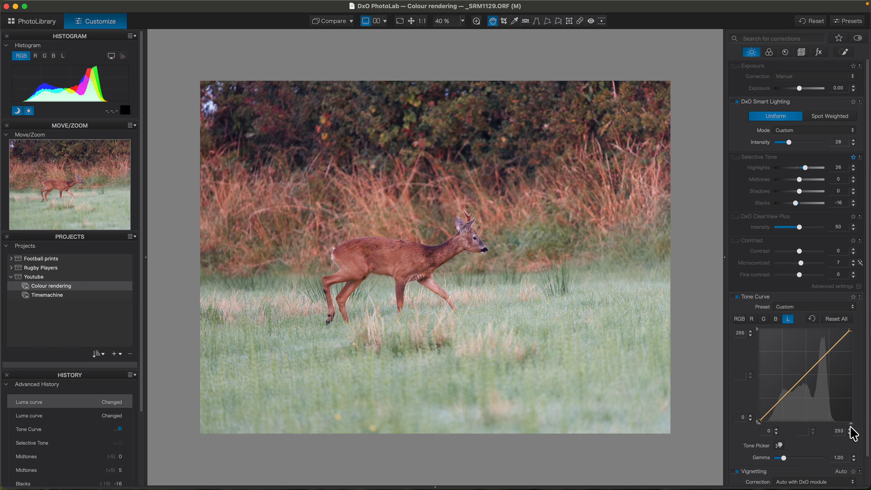
pyautogui.moveTo(851, 423); pyautogui.dragTo(846, 421)
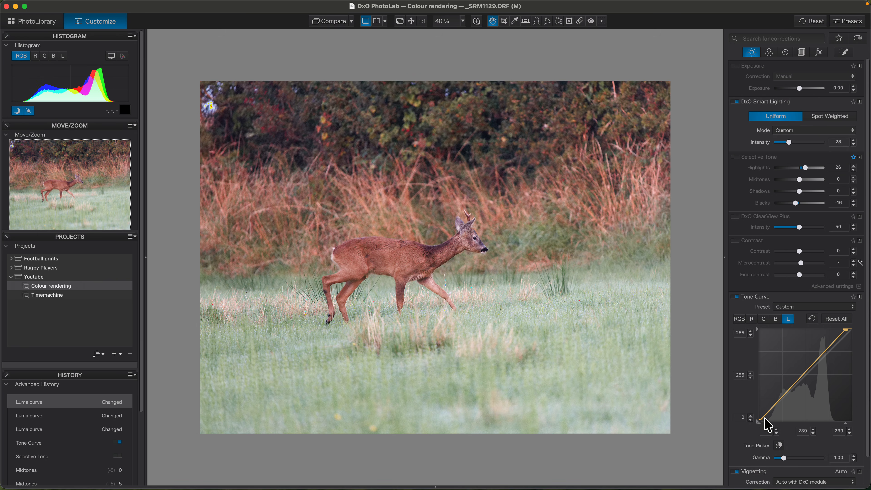
pyautogui.click(761, 421)
pyautogui.moveTo(761, 420); pyautogui.dragTo(760, 422)
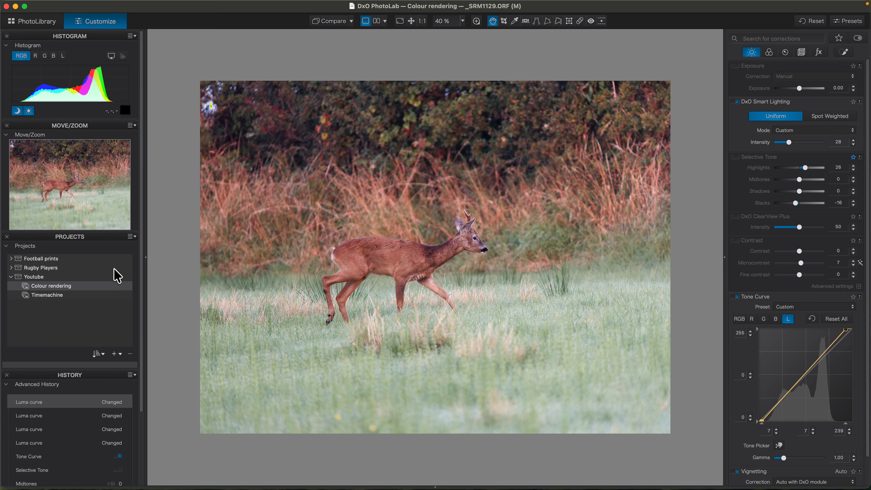
# Hide the histogram, projects and history palettes to enlarge the viewing area and check the deer photo.
pyautogui.click(143, 256)
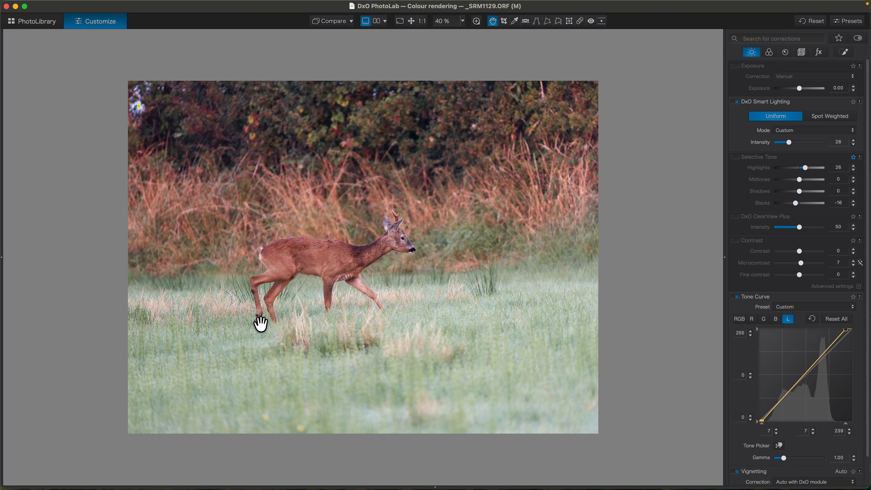
pyautogui.scroll(1, 249, 319)
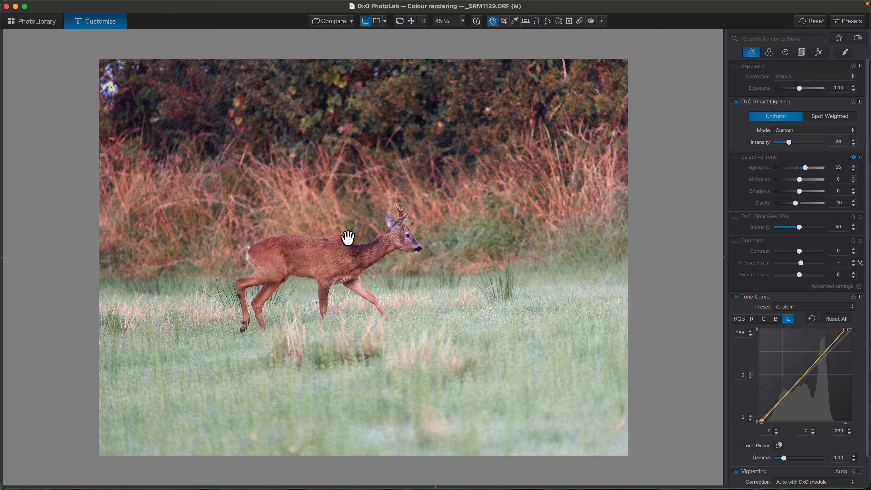
pyautogui.click(411, 22)
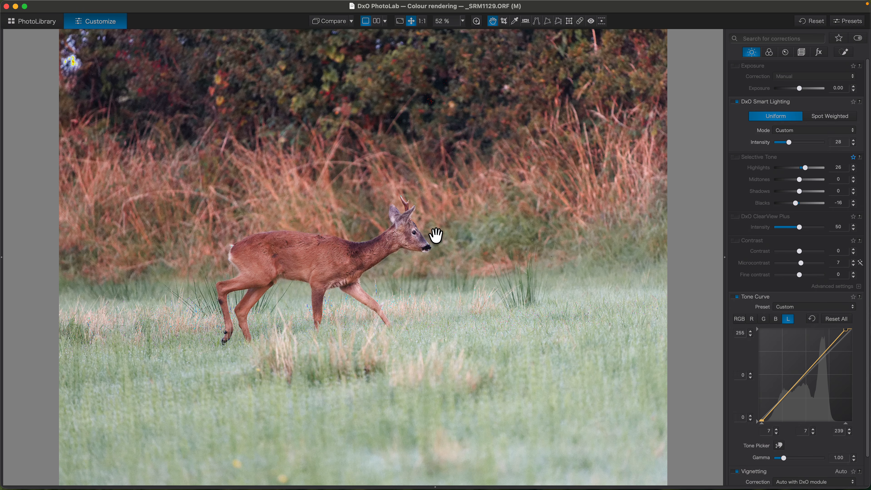
pyautogui.scroll(-2, 436, 235)
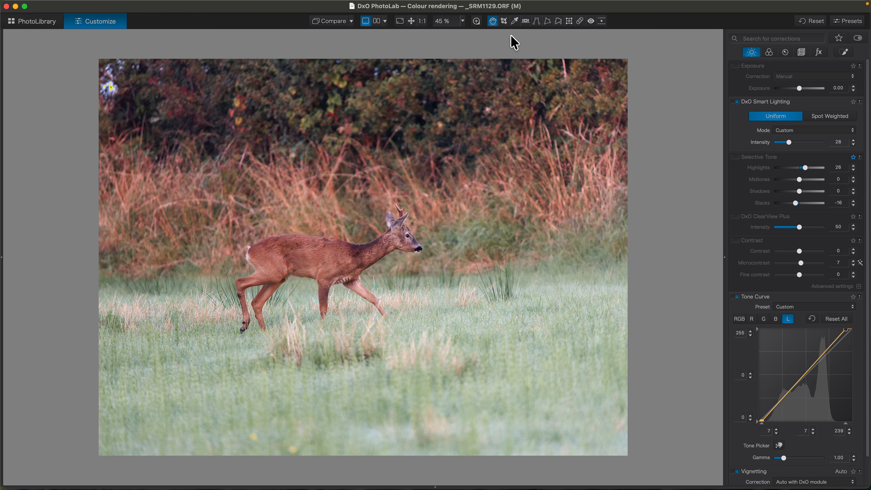
# Crop the photo at its original ratio to 4710 x 3532 px, trimming the upper edge and shifting the frame slightly left around the deer.
pyautogui.click(503, 21)
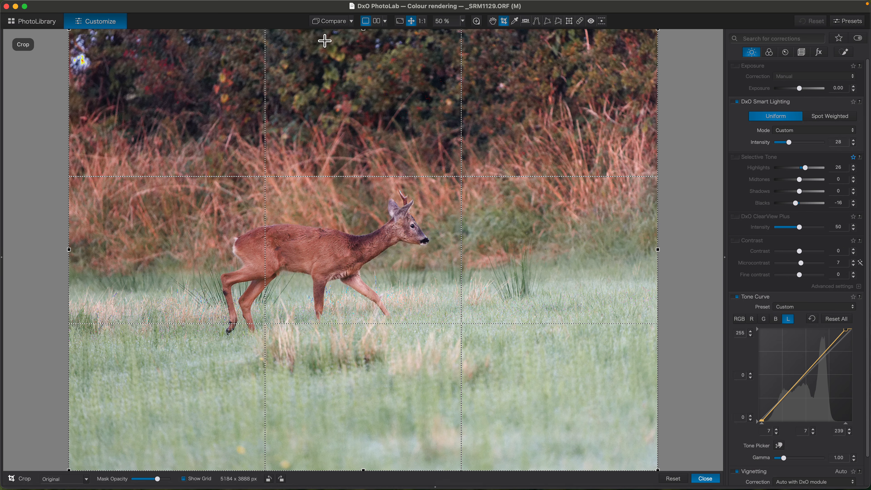
pyautogui.moveTo(362, 30); pyautogui.dragTo(367, 84)
pyautogui.moveTo(358, 174); pyautogui.dragTo(361, 160)
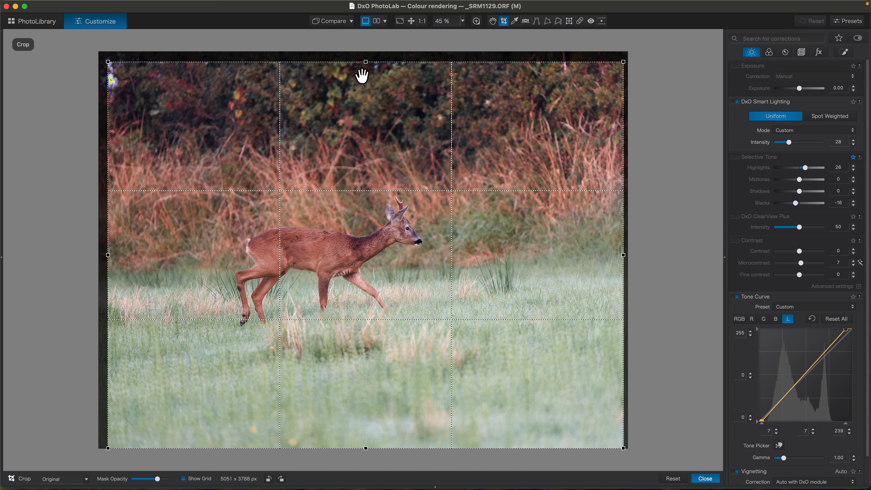
pyautogui.moveTo(367, 62); pyautogui.dragTo(369, 88)
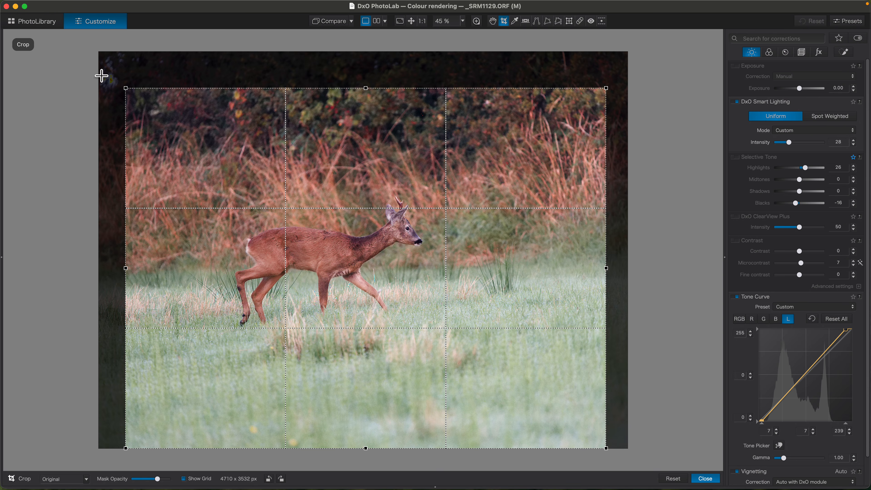
pyautogui.moveTo(339, 301); pyautogui.dragTo(334, 305)
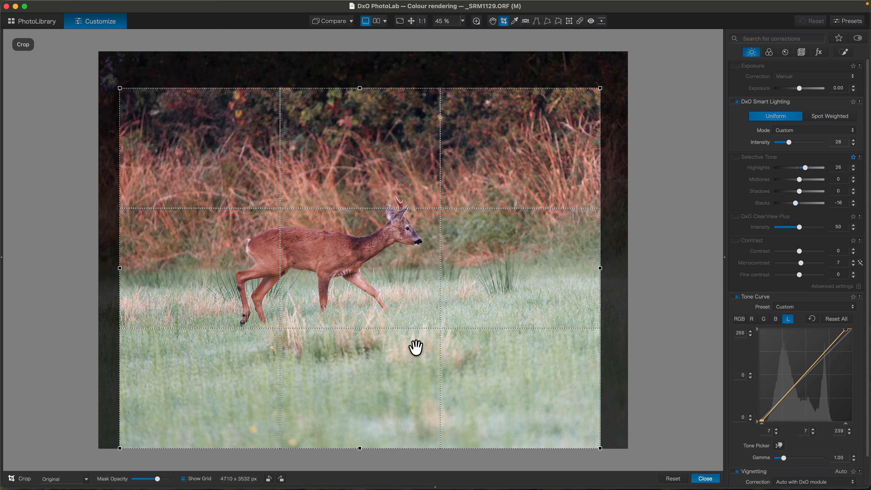
pyautogui.click(704, 479)
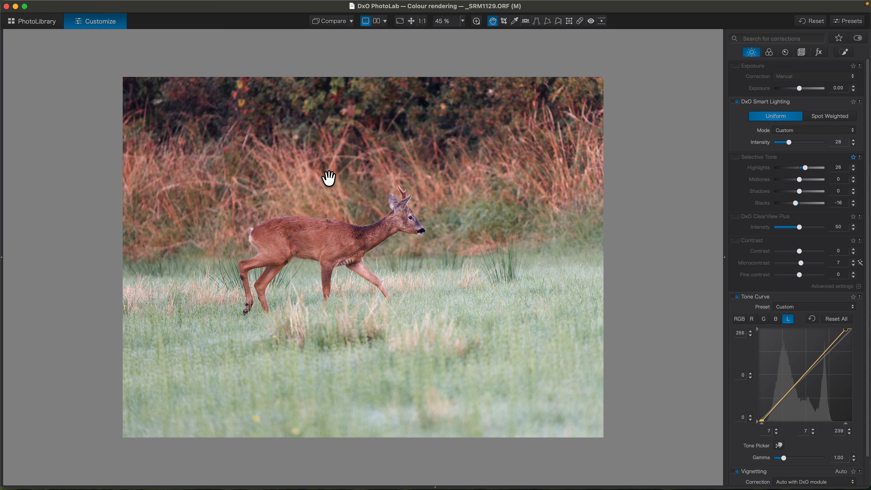
# Set the colour rendering type to Color Negative Film and choose the Kodak Portra 160NC rendering.
pyautogui.click(769, 53)
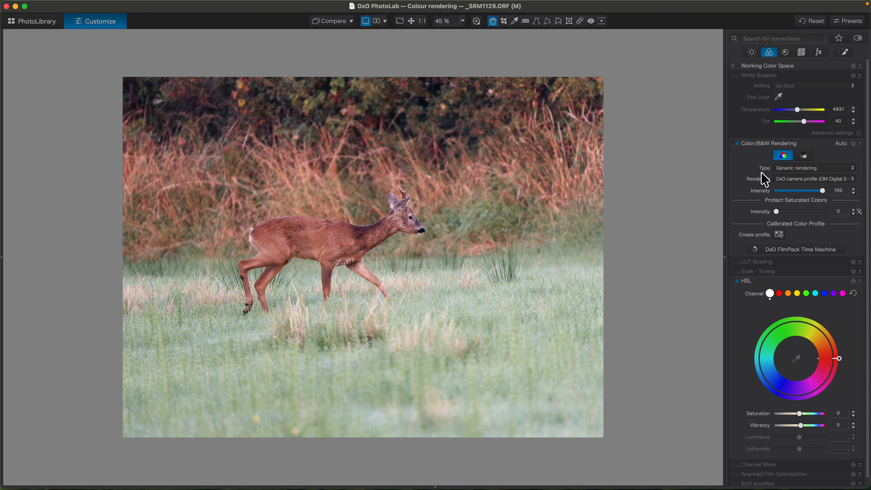
pyautogui.click(789, 171)
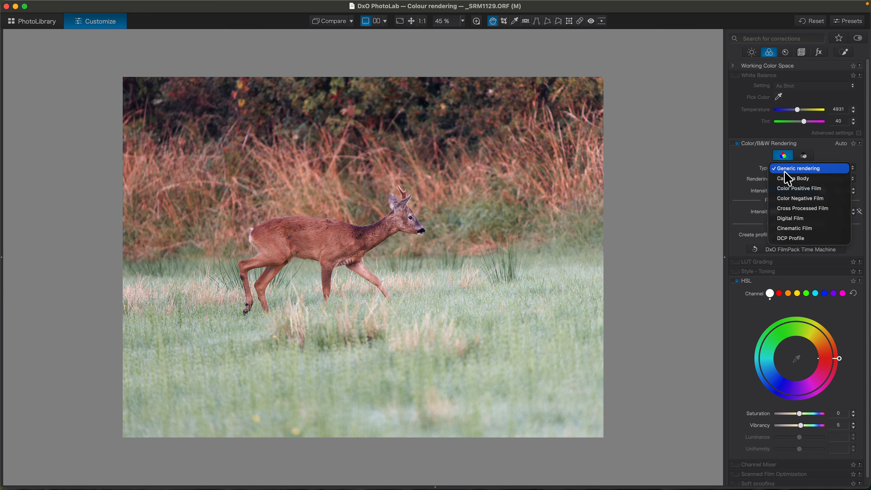
pyautogui.click(785, 199)
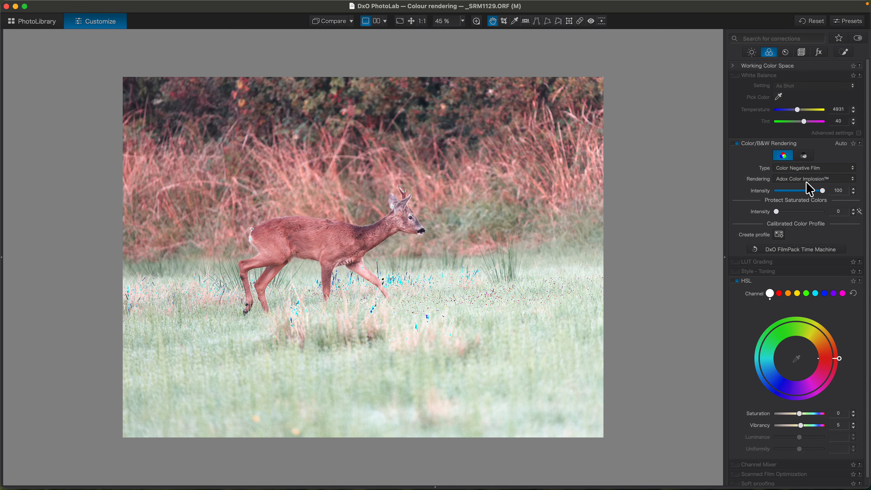
pyautogui.click(795, 179)
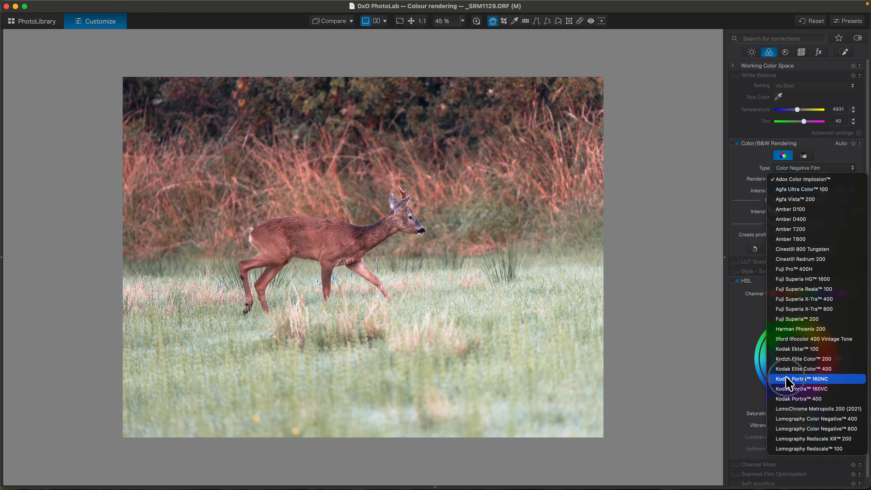
pyautogui.click(789, 380)
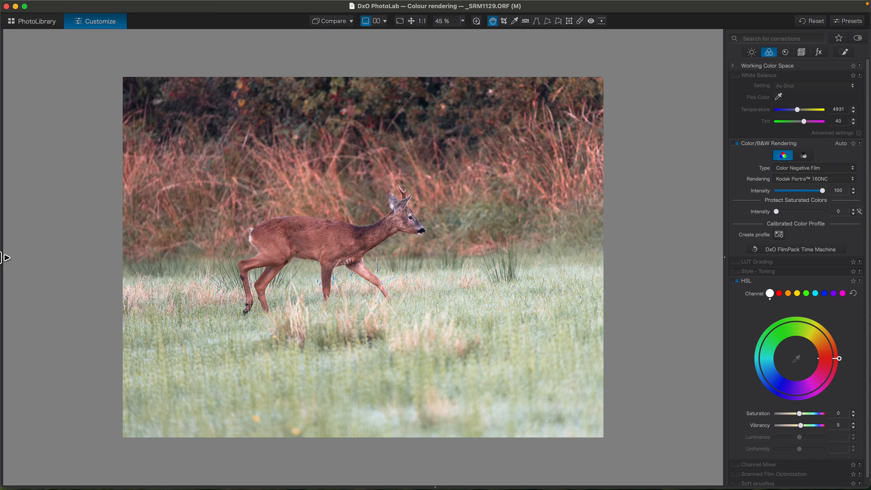
# Turn off the histogram's highlight and shadow clipping warnings, and hide the side palettes again.
pyautogui.click(3, 258)
pyautogui.click(29, 111)
pyautogui.click(17, 110)
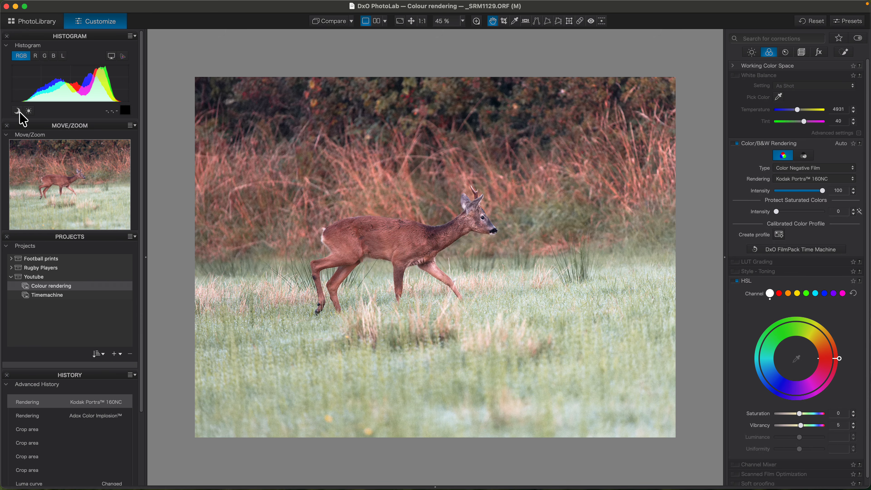
pyautogui.click(144, 257)
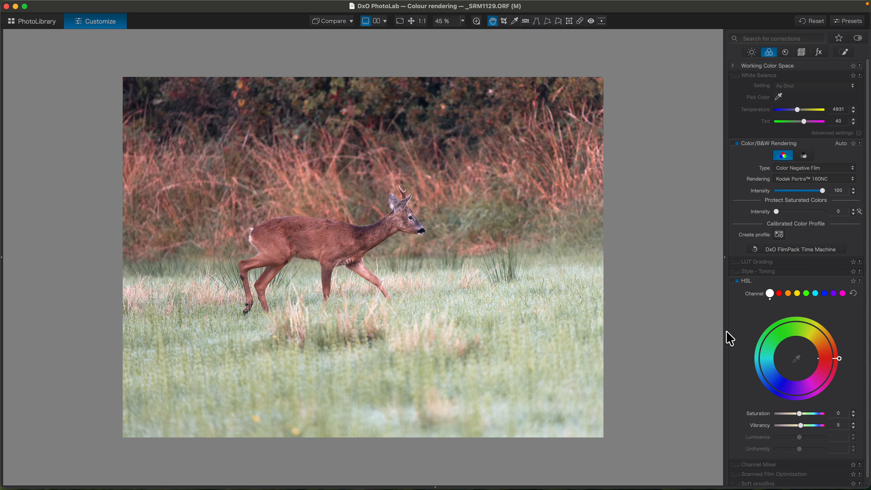
# Try lowering the saturation of the red HSL channel for the whole photo.
pyautogui.click(779, 294)
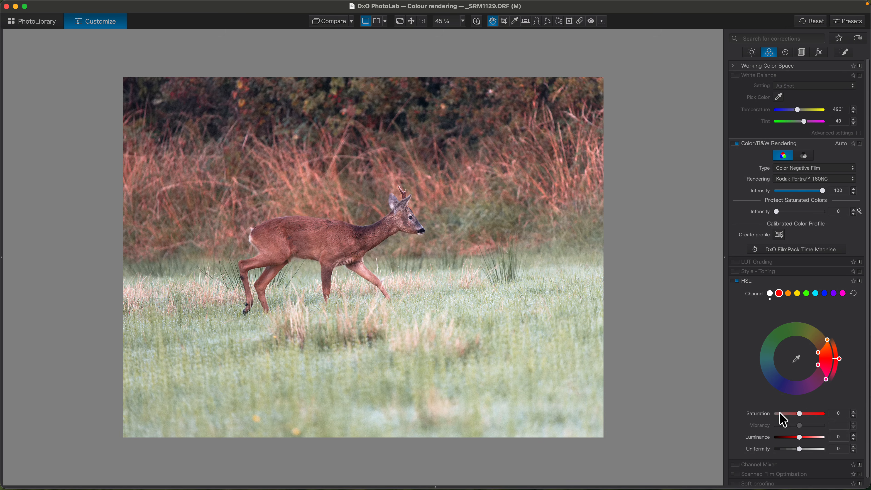
pyautogui.moveTo(794, 415); pyautogui.dragTo(782, 416)
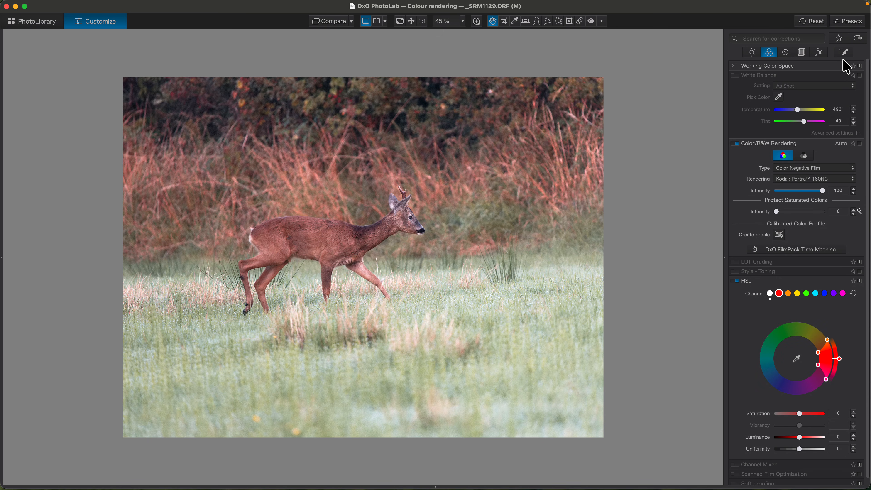
# Create a local adjustment AI mask that selects the deer using the Animals category.
pyautogui.click(844, 53)
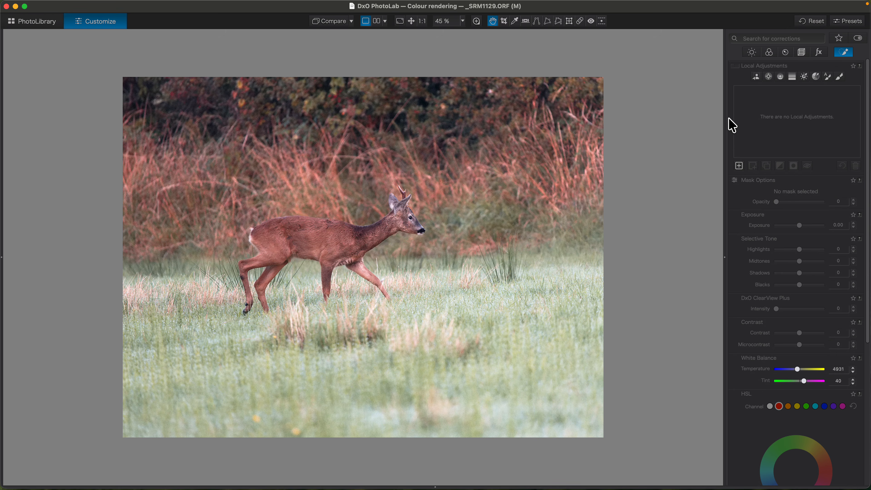
pyautogui.click(756, 78)
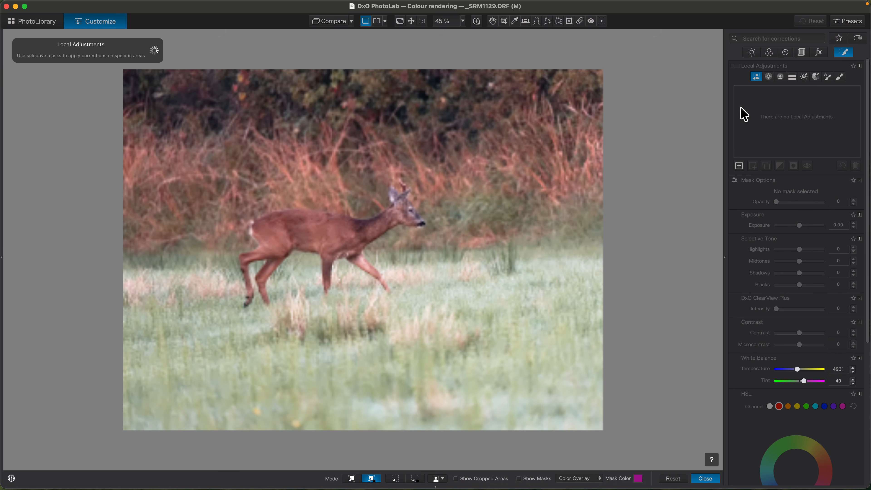
pyautogui.click(443, 479)
pyautogui.click(443, 413)
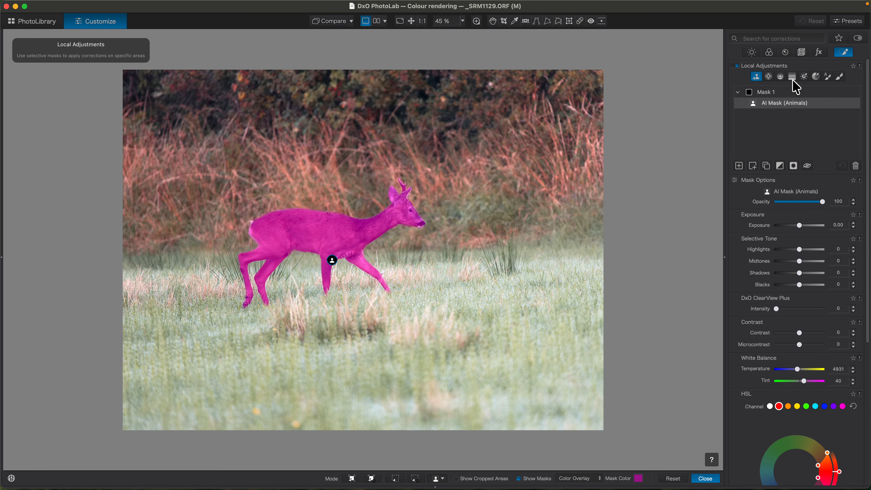
# Add a second mask with a horizontal gradient covering the hedge and reeds, fading out where the grass begins.
pyautogui.click(739, 166)
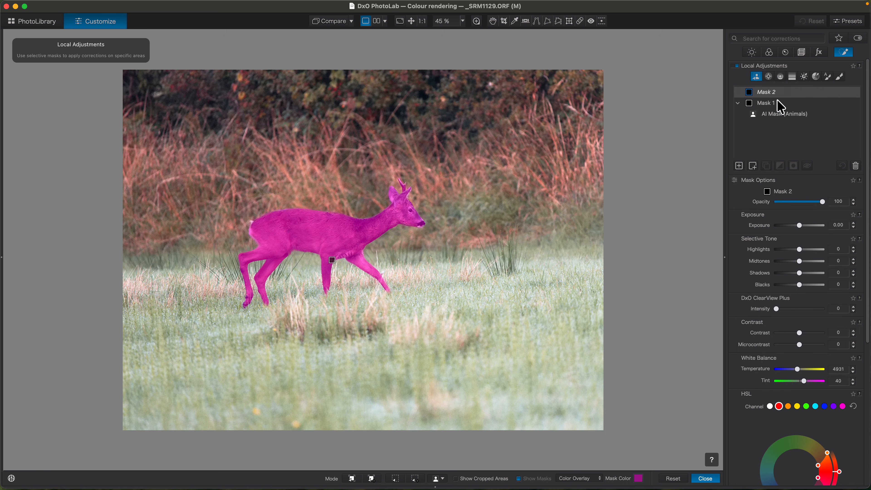
pyautogui.click(792, 76)
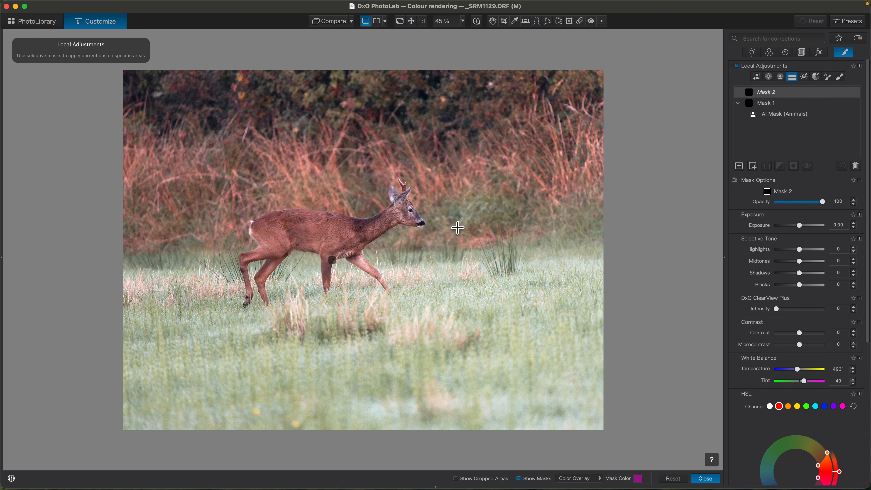
pyautogui.moveTo(458, 224); pyautogui.dragTo(458, 273)
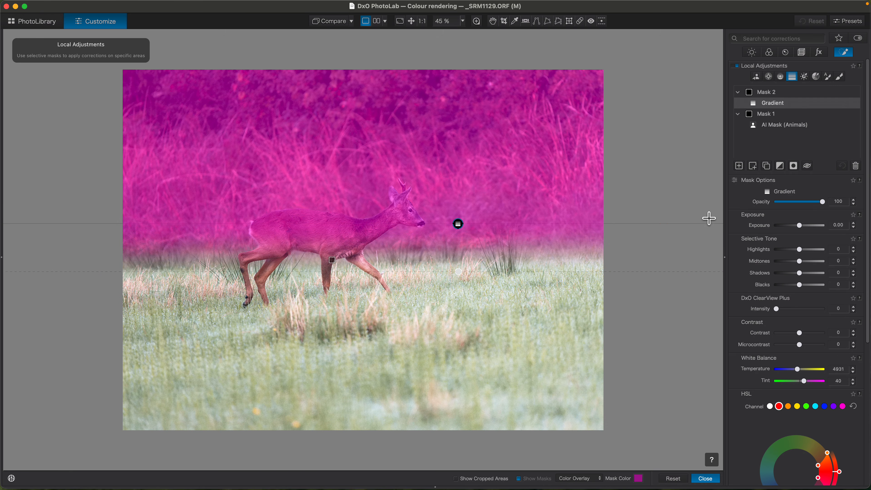
# Subtract the deer from the background gradient with an AI selection sub mask, and finish the mask editing.
pyautogui.click(753, 166)
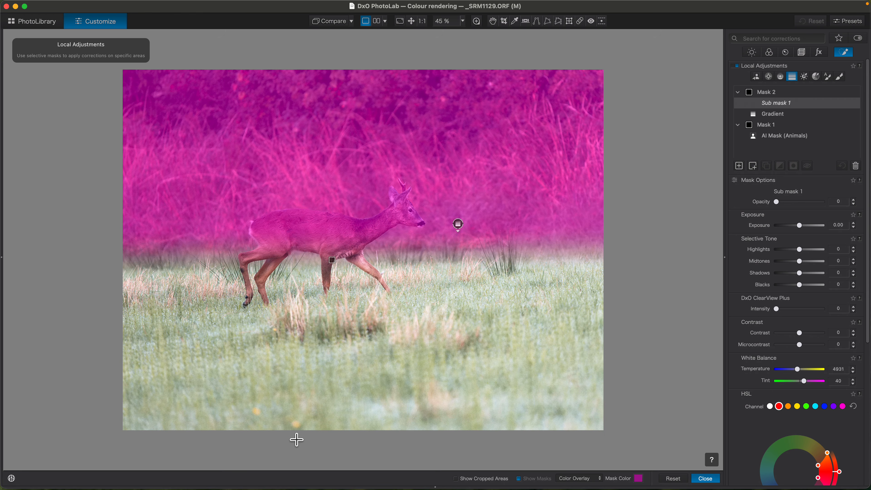
pyautogui.click(755, 78)
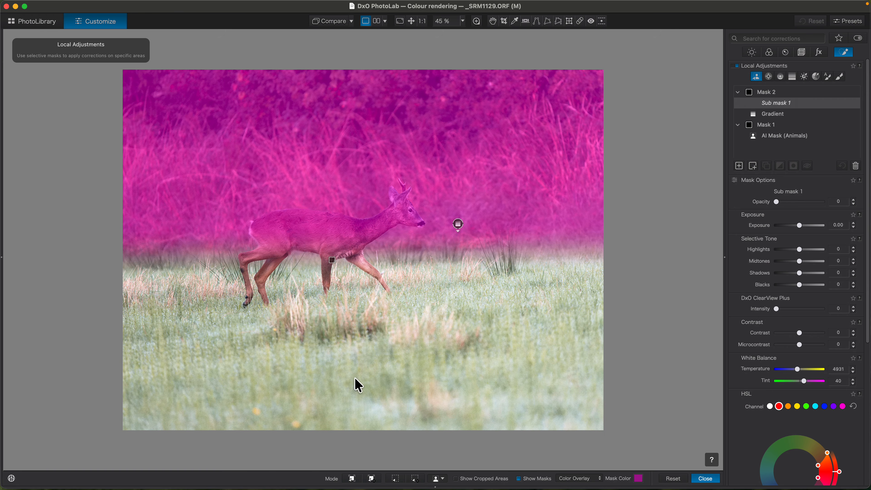
pyautogui.click(372, 479)
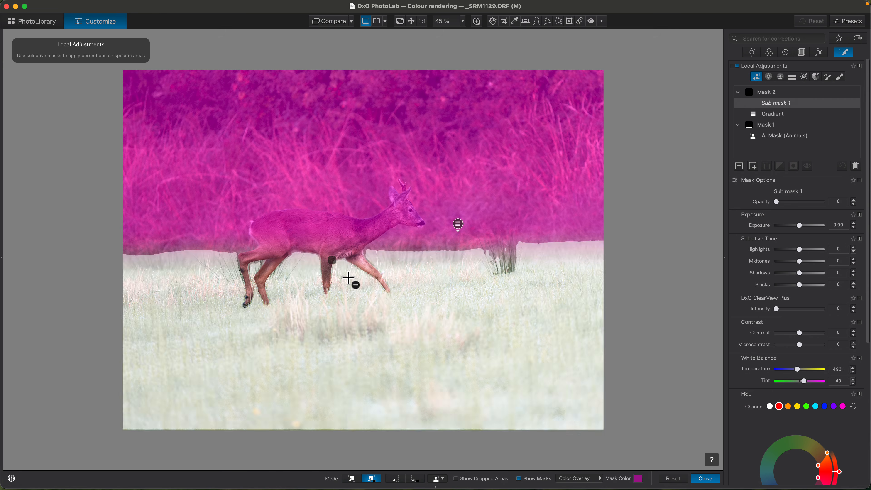
pyautogui.click(337, 227)
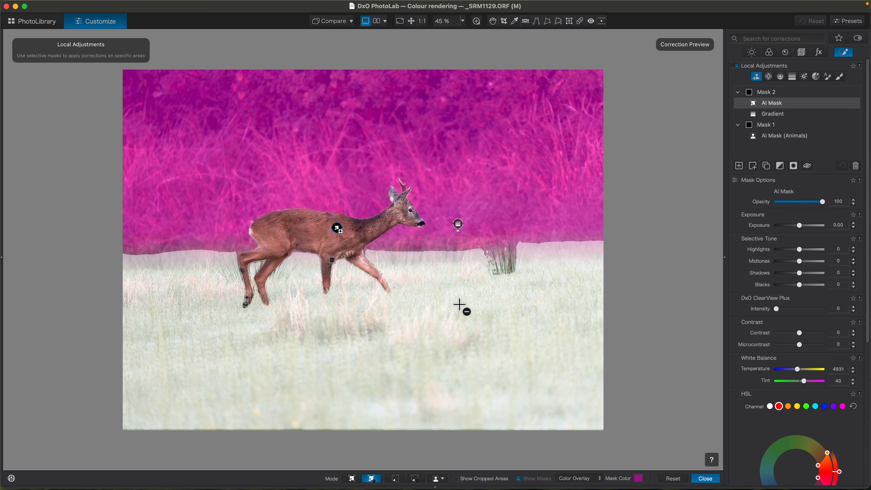
pyautogui.click(495, 82)
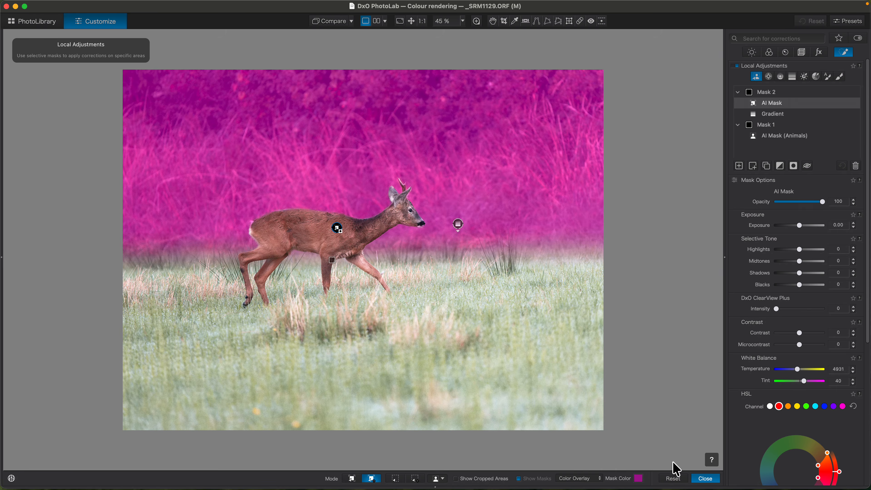
pyautogui.click(700, 481)
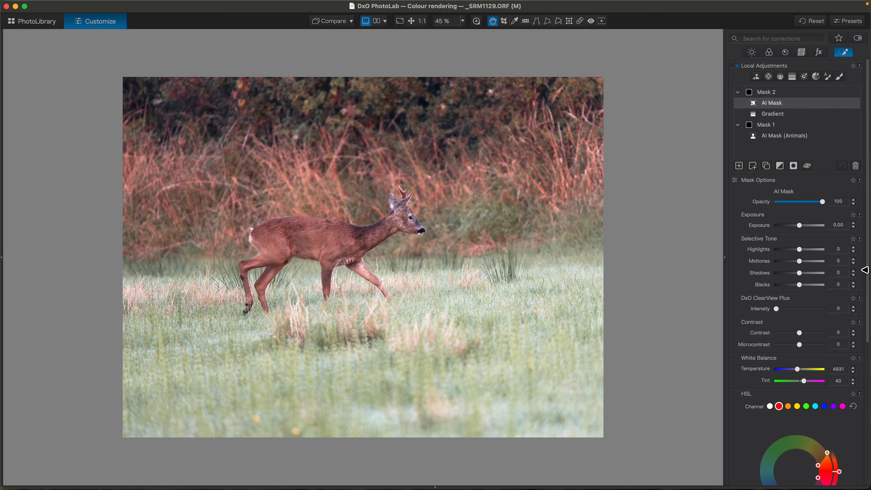
# For the background mask's red HSL channel, set saturation to -28, luminance to -20 and uniformity to -27.
pyautogui.moveTo(867, 279); pyautogui.dragTo(848, 365)
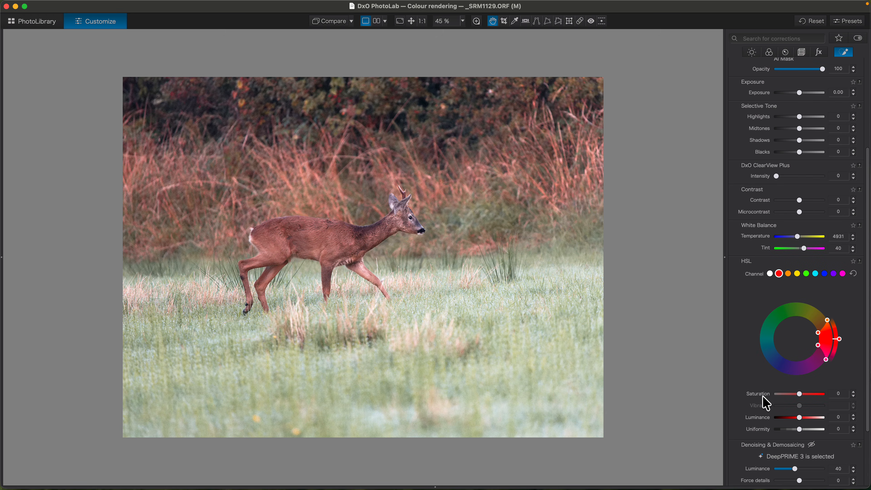
pyautogui.click(797, 394)
pyautogui.moveTo(797, 393); pyautogui.dragTo(791, 393)
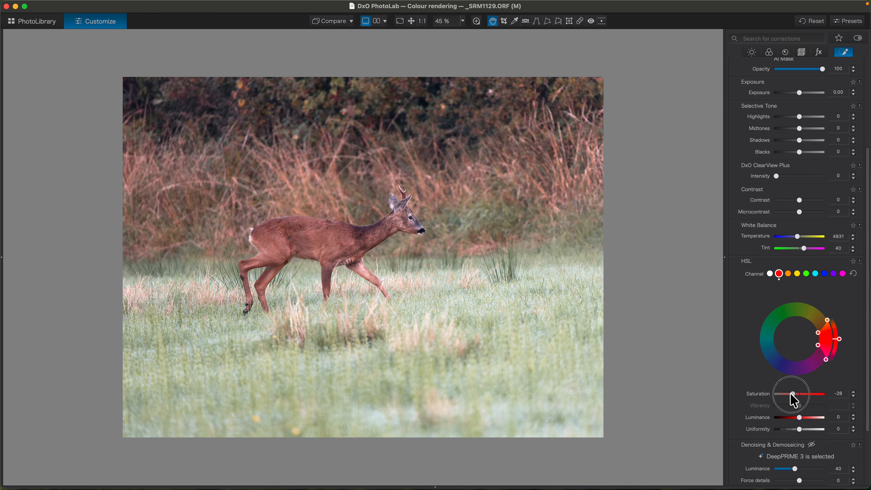
pyautogui.moveTo(791, 393); pyautogui.dragTo(788, 431)
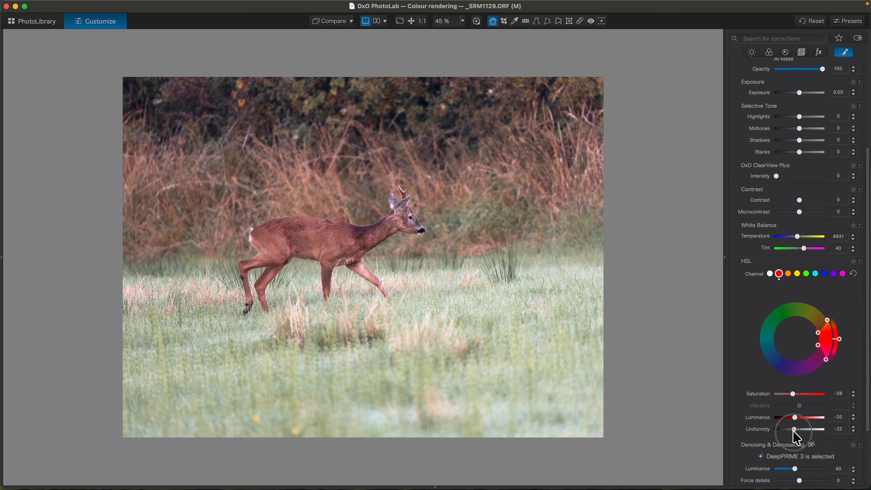
pyautogui.moveTo(793, 430); pyautogui.dragTo(792, 430)
# Set the background mask's highlights to -38, white balance temperature to 4631 and exposure to -0.10.
pyautogui.moveTo(799, 116); pyautogui.dragTo(791, 117)
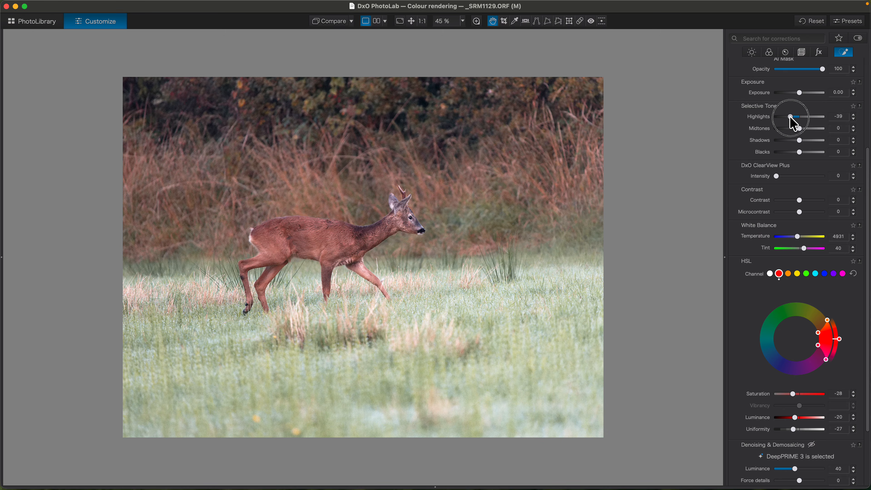
pyautogui.moveTo(790, 117); pyautogui.dragTo(790, 117)
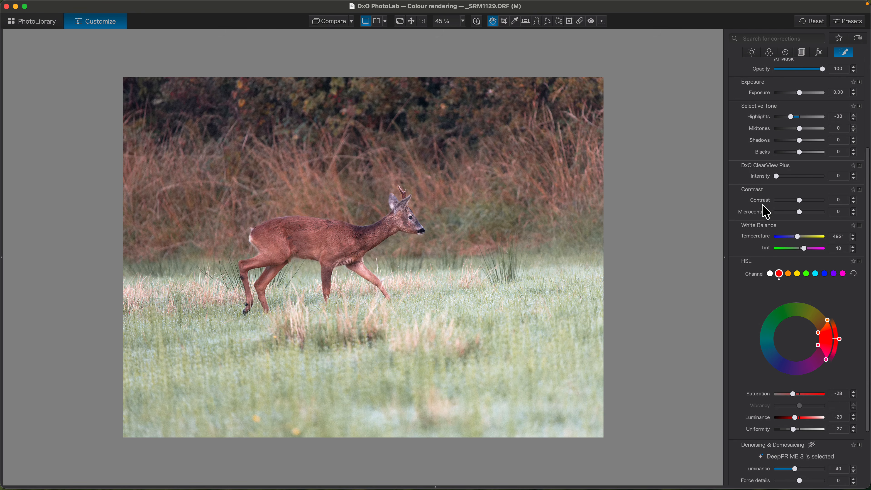
pyautogui.click(852, 239)
pyautogui.click(853, 94)
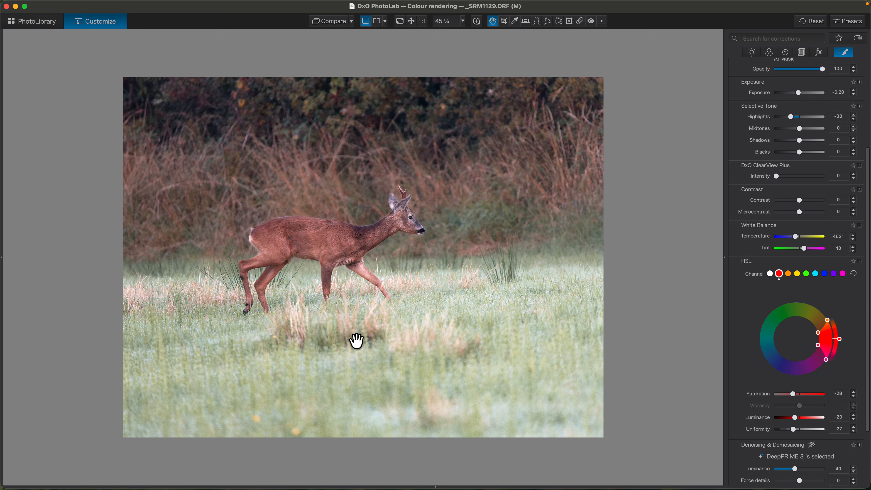
pyautogui.click(853, 90)
# Select the deer mask and set its ClearView Plus intensity to 5 and microcontrast to 13.
pyautogui.moveTo(867, 276); pyautogui.dragTo(865, 249)
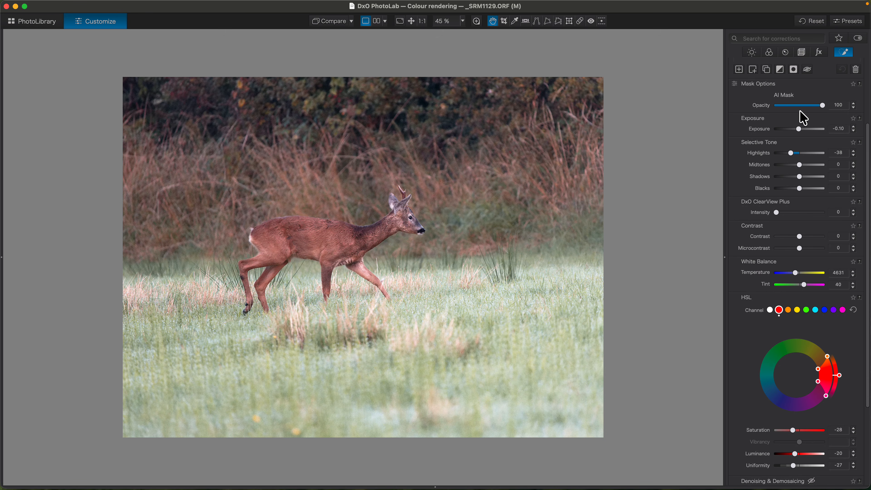
pyautogui.moveTo(868, 140); pyautogui.dragTo(865, 72)
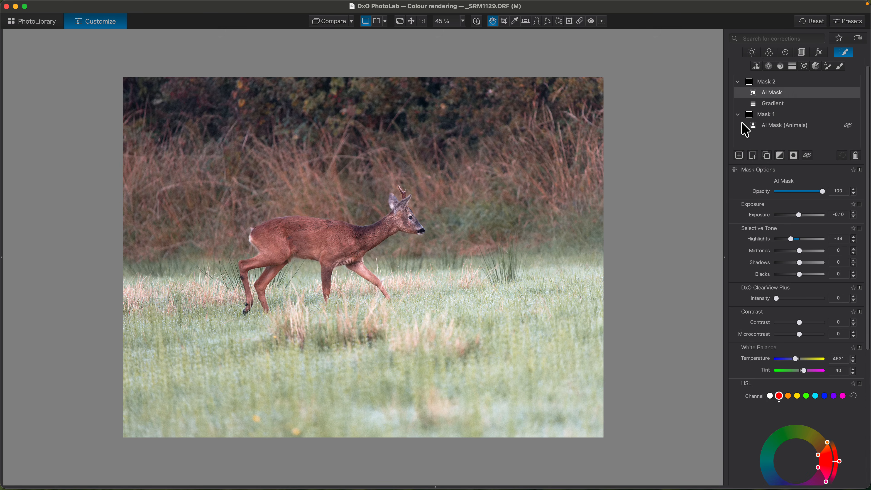
pyautogui.click(766, 116)
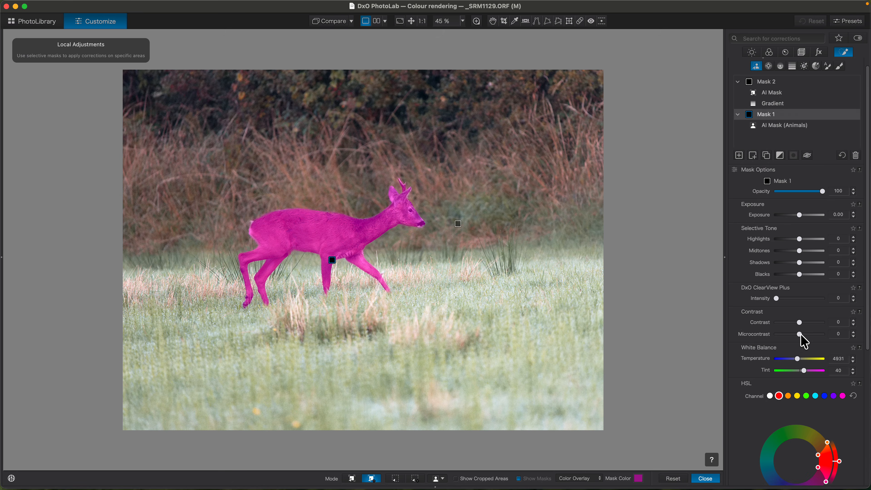
pyautogui.moveTo(799, 335); pyautogui.dragTo(799, 334)
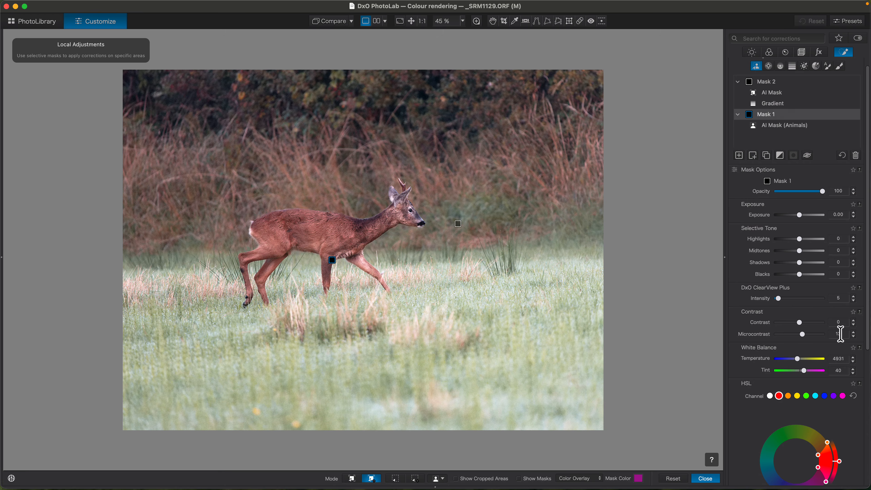
# Set the deer mask's red HSL channel uniformity to -43 and finish the mask editing.
pyautogui.scroll(-10, 857, 343)
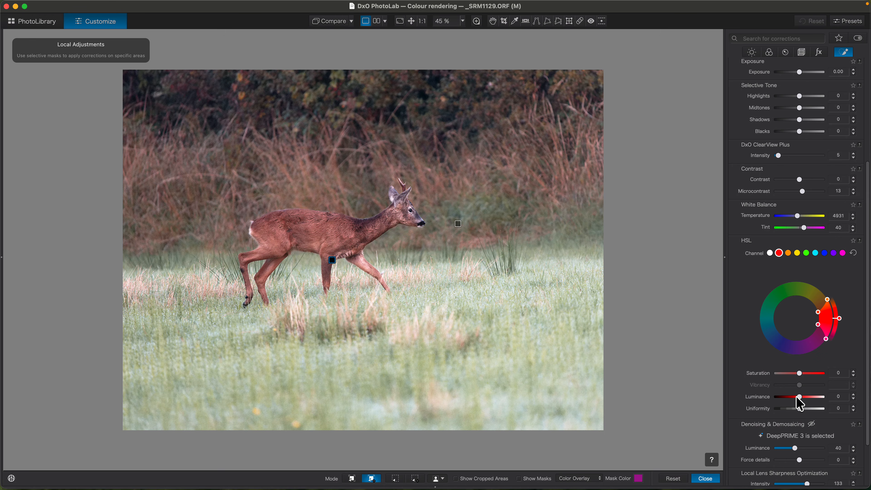
pyautogui.moveTo(800, 409)
pyautogui.mouseDown()
pyautogui.moveTo(777, 409)
pyautogui.moveTo(828, 408)
pyautogui.moveTo(790, 409)
pyautogui.mouseUp()
pyautogui.moveTo(789, 408); pyautogui.dragTo(789, 409)
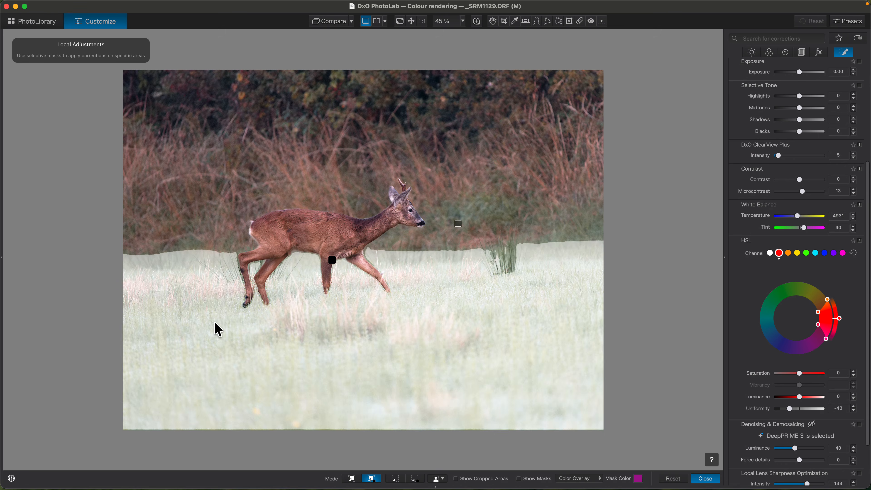
pyautogui.click(705, 478)
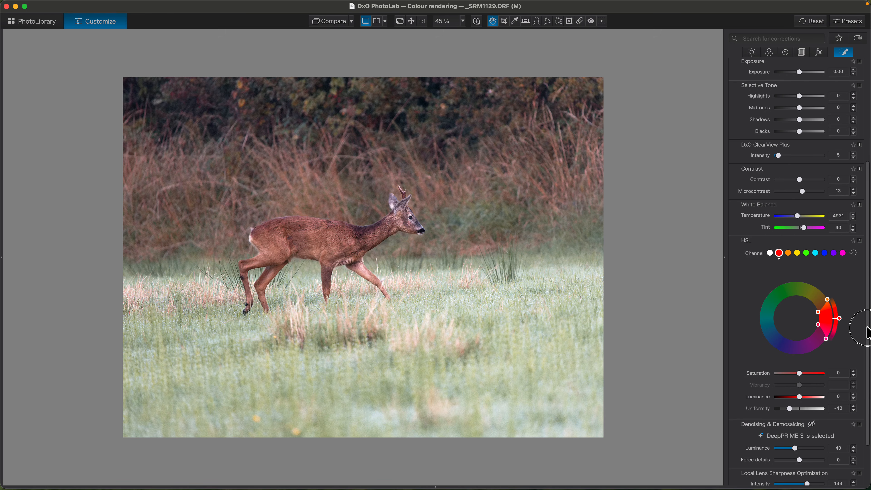
# Add a third mask with a slightly tilted gradient over the foreground grass, fading out upward around the dry grass clumps.
pyautogui.scroll(1, 866, 332)
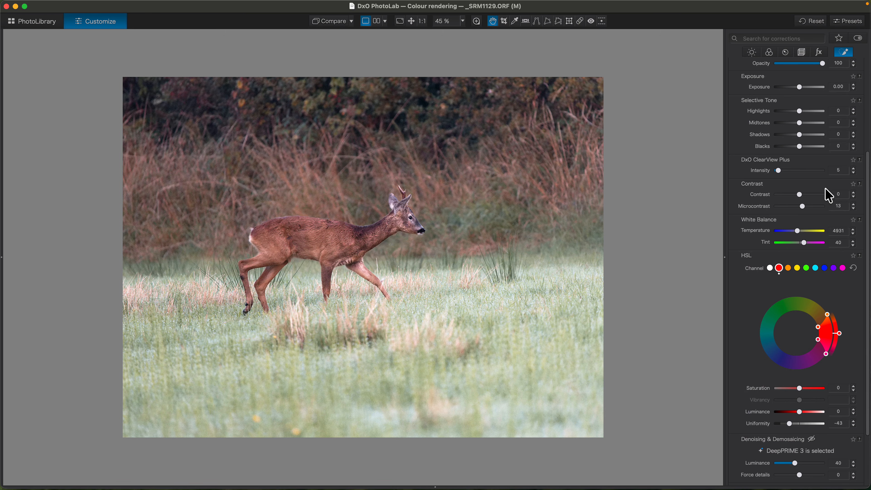
pyautogui.moveTo(868, 206); pyautogui.dragTo(865, 169)
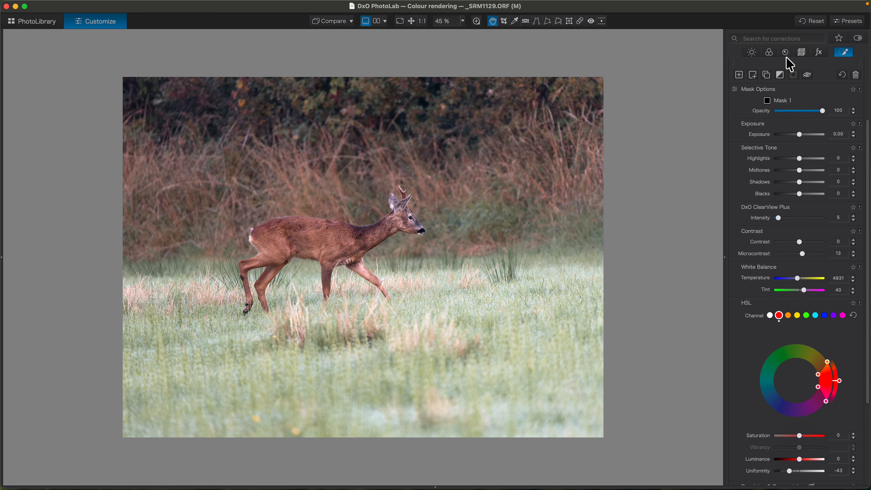
pyautogui.click(739, 75)
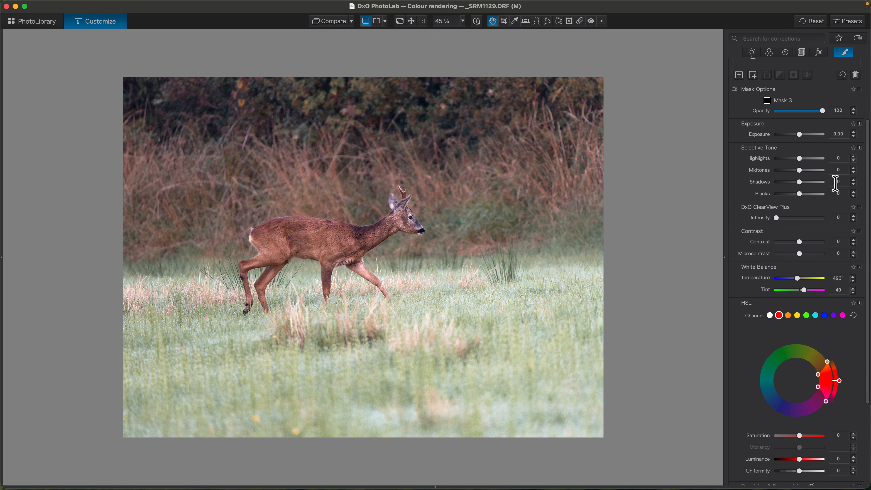
pyautogui.moveTo(867, 210); pyautogui.dragTo(865, 202)
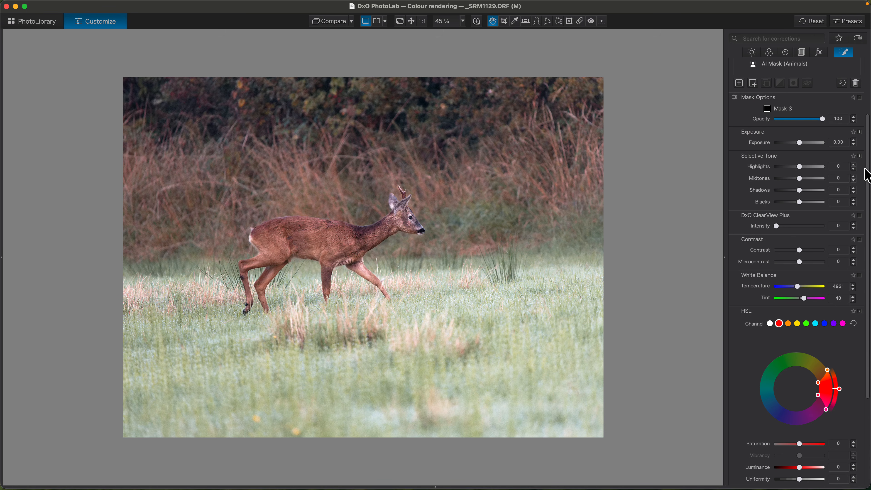
pyautogui.scroll(5, 860, 171)
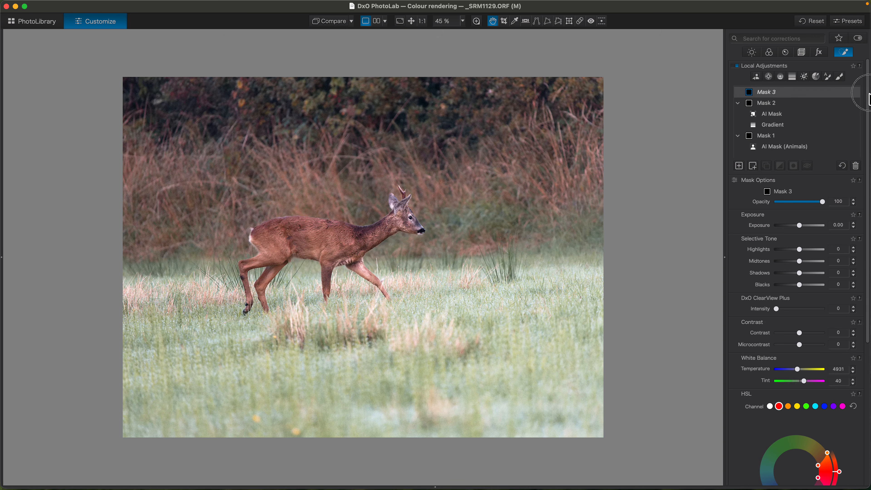
pyautogui.click(792, 77)
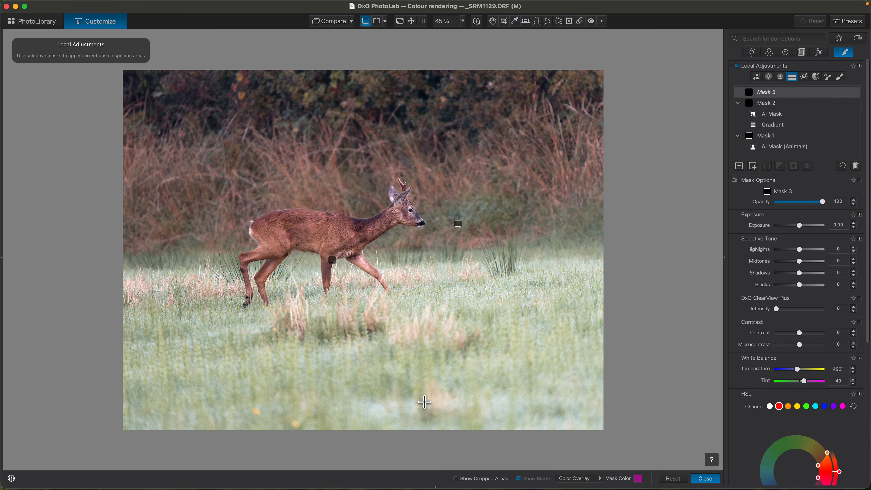
pyautogui.moveTo(417, 390); pyautogui.dragTo(412, 325)
# Set the foreground gradient mask's highlights to -12 and microcontrast to -30.
pyautogui.moveTo(799, 250); pyautogui.dragTo(796, 247)
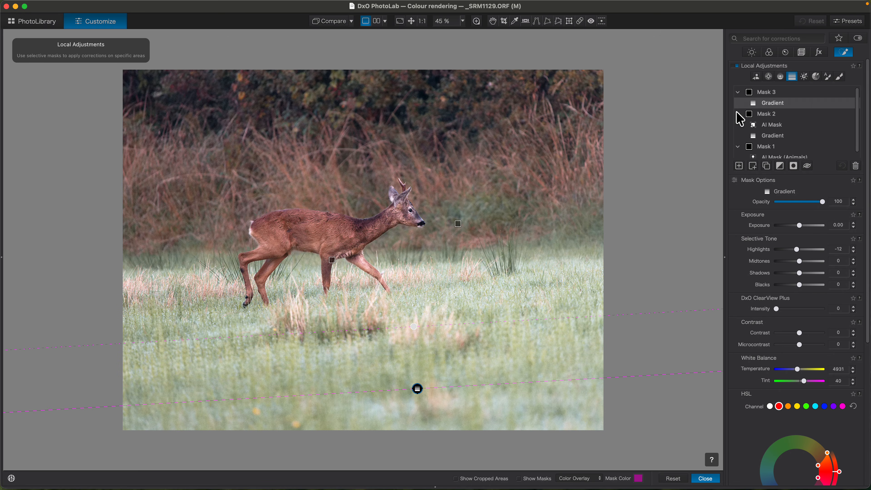
pyautogui.click(737, 92)
pyautogui.click(737, 103)
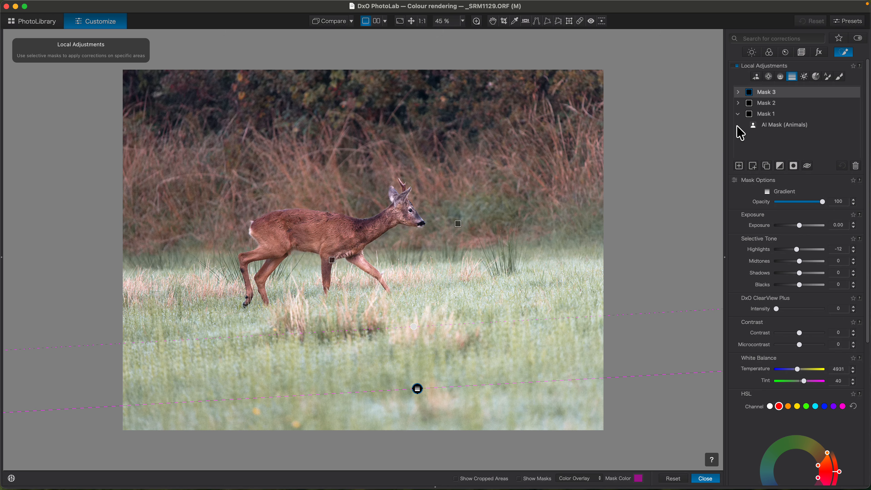
pyautogui.click(738, 113)
pyautogui.click(738, 104)
pyautogui.click(754, 106)
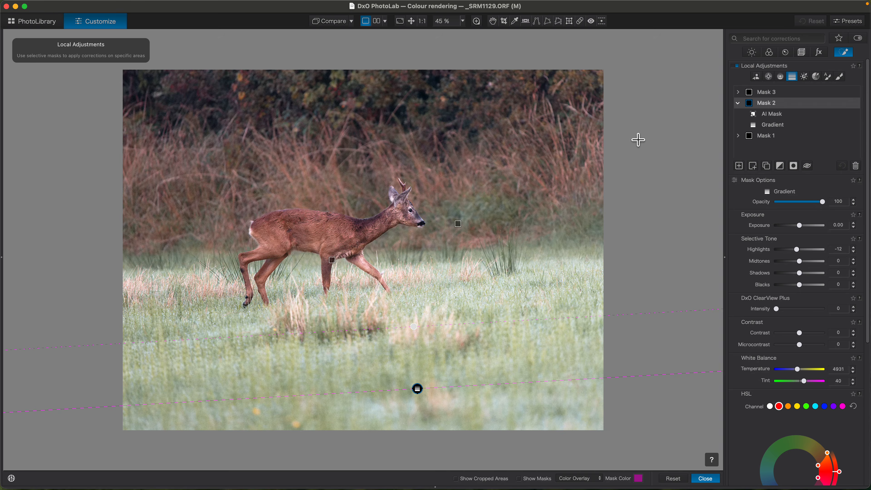
pyautogui.moveTo(798, 346); pyautogui.dragTo(795, 351)
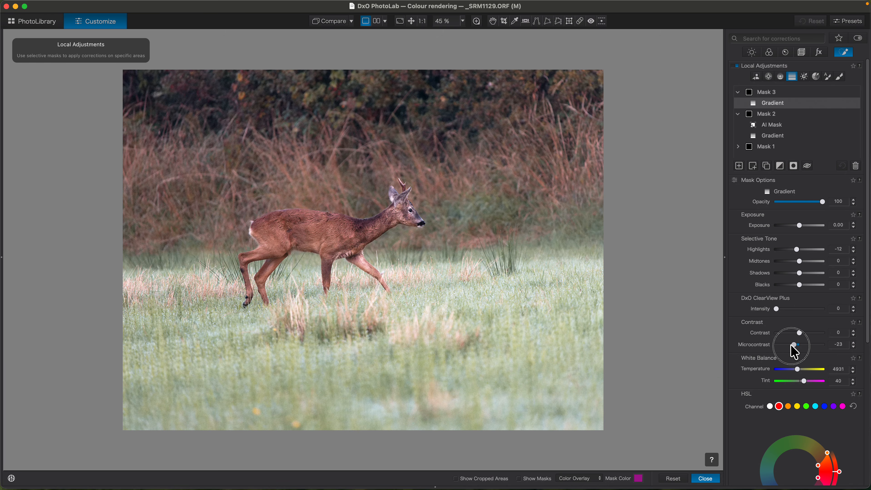
pyautogui.moveTo(790, 345); pyautogui.dragTo(789, 345)
# Select the background mask covering the hedge and reeds and set its microcontrast to -23.
pyautogui.scroll(-4, 865, 343)
pyautogui.scroll(-3, 855, 384)
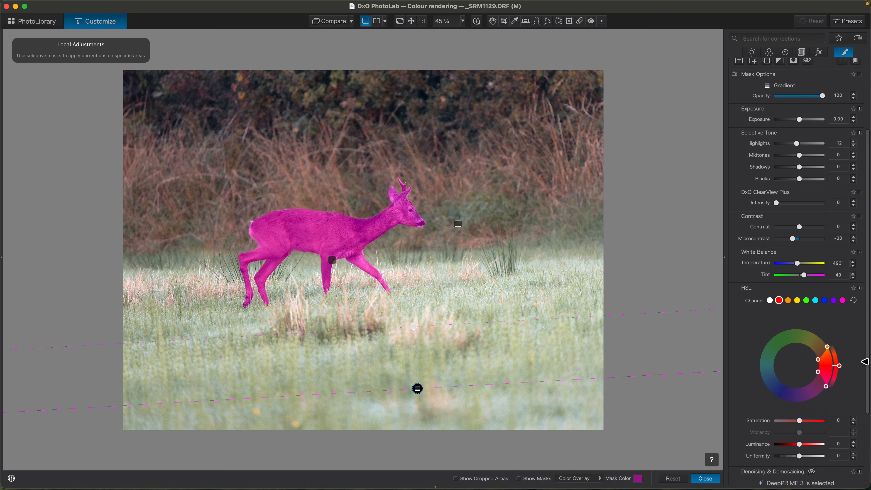
pyautogui.scroll(-1, 863, 385)
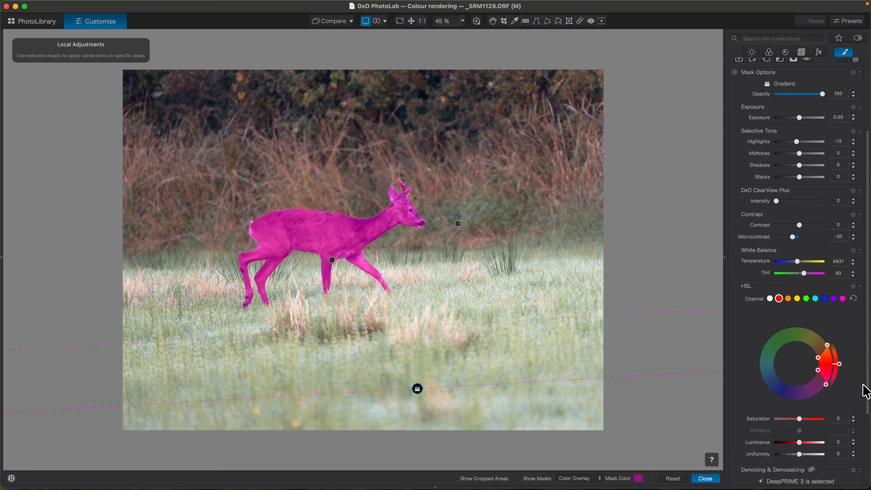
pyautogui.scroll(-5, 867, 390)
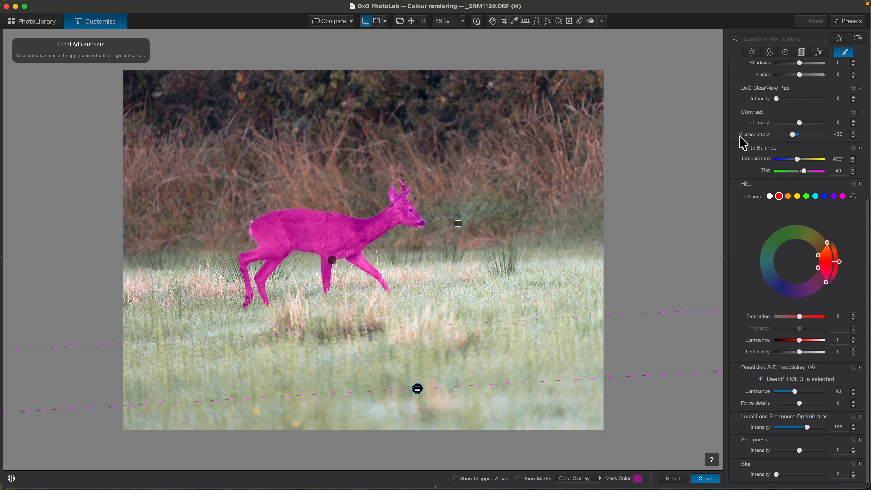
pyautogui.scroll(3, 791, 156)
pyautogui.scroll(5, 791, 156)
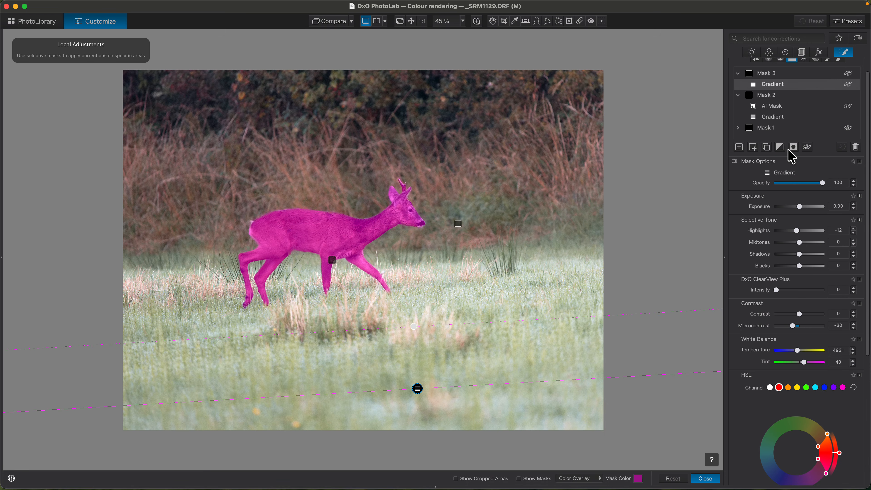
pyautogui.click(771, 84)
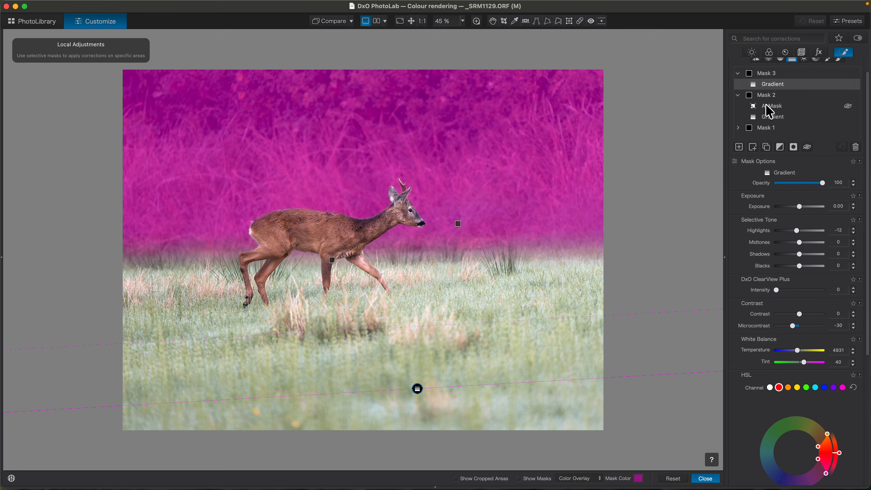
pyautogui.scroll(1, 773, 174)
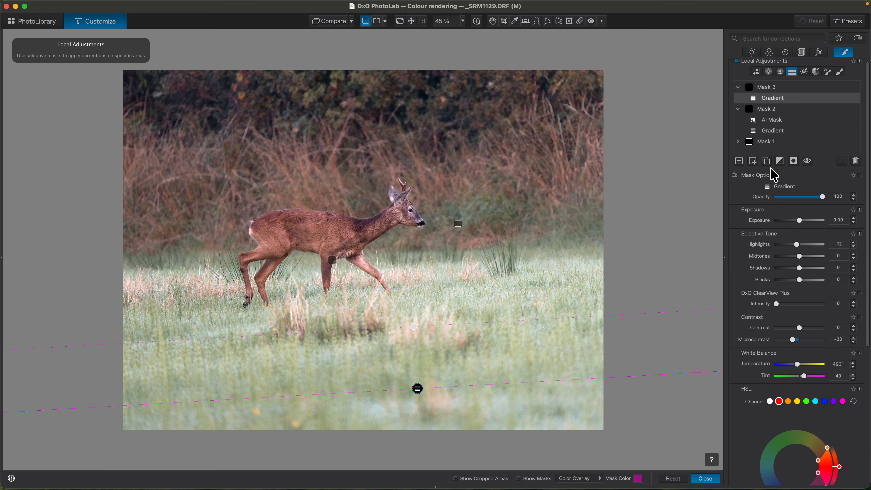
pyautogui.click(751, 116)
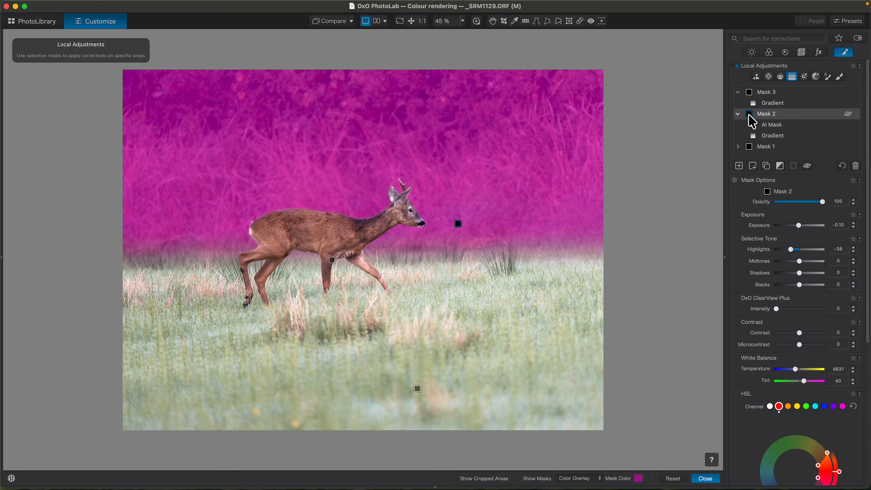
pyautogui.scroll(-5, 777, 287)
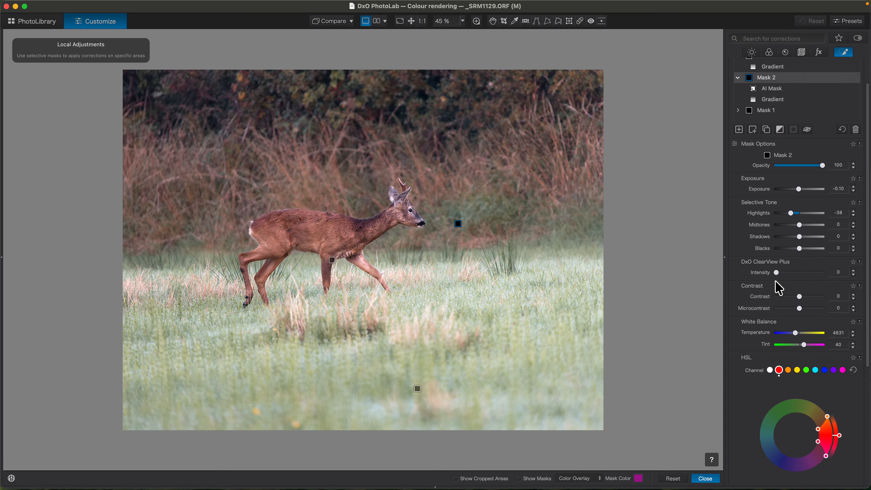
pyautogui.moveTo(797, 261); pyautogui.dragTo(795, 269)
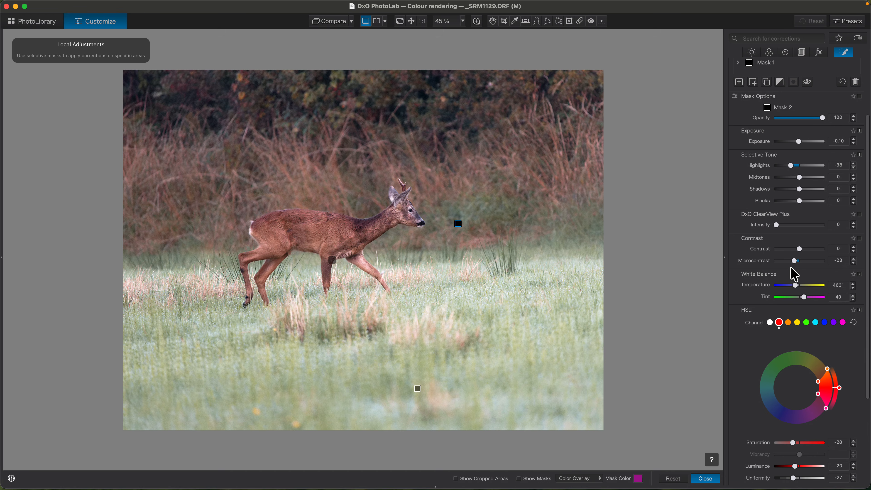
# Set the background mask's local lens sharpness intensity to 96 and denoising luminance to 57, then finish the mask editing.
pyautogui.scroll(-3, 783, 290)
pyautogui.scroll(-4, 782, 290)
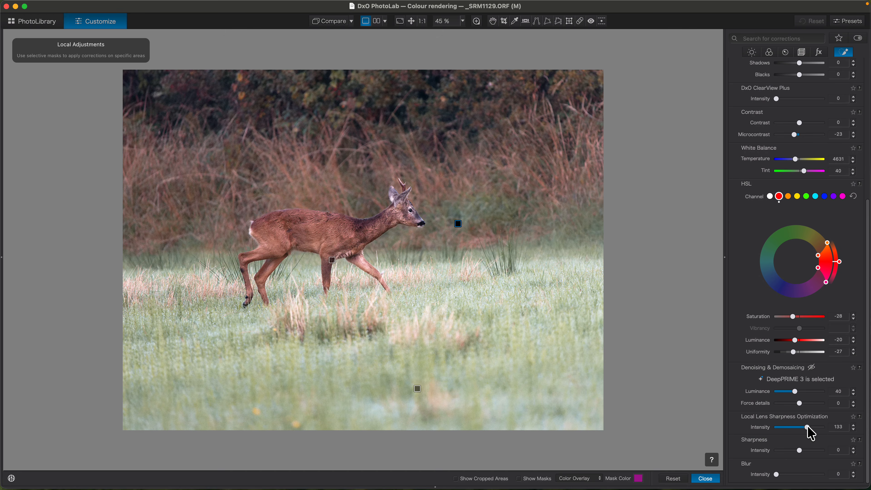
pyautogui.moveTo(806, 427); pyautogui.dragTo(799, 427)
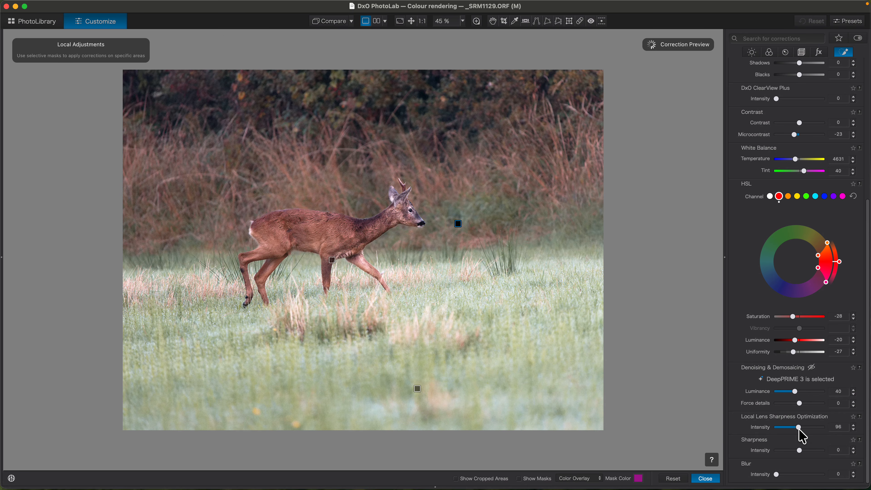
pyautogui.moveTo(796, 391); pyautogui.dragTo(802, 387)
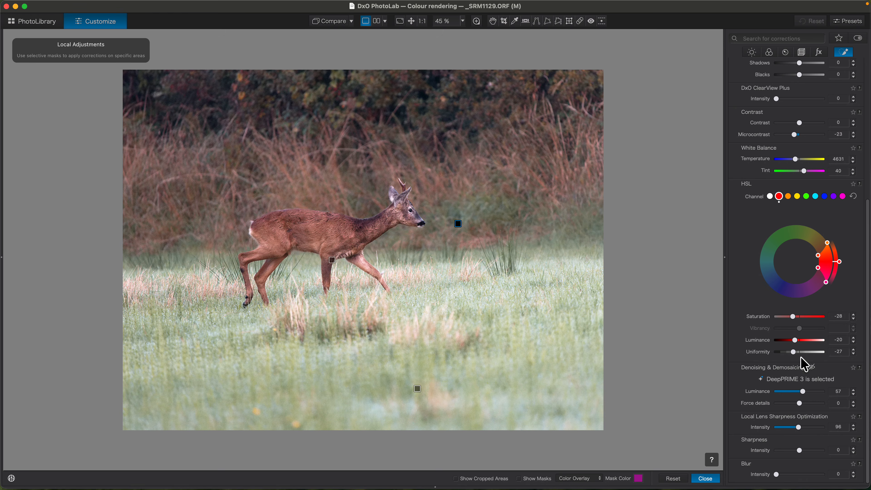
pyautogui.scroll(10, 793, 266)
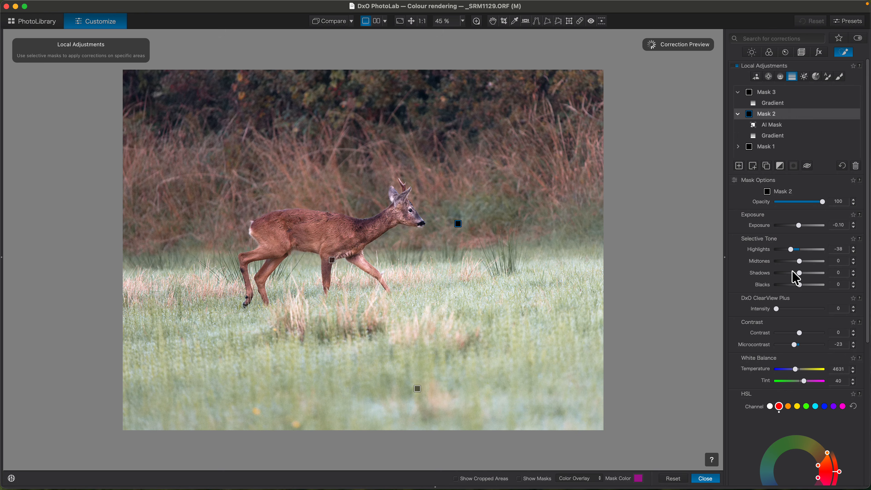
pyautogui.click(699, 480)
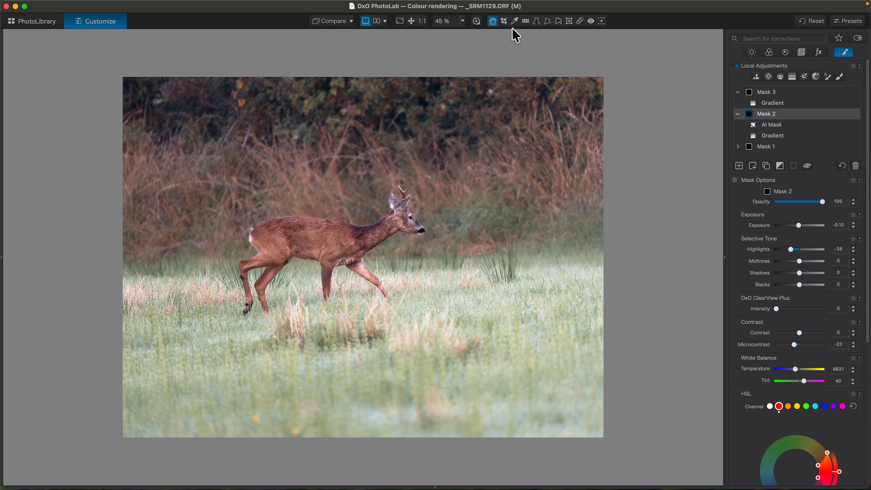
# Repair a spot in the hedge with a 64 px ReTouch brush, taking the source from the dark foliage above the crop.
pyautogui.click(580, 22)
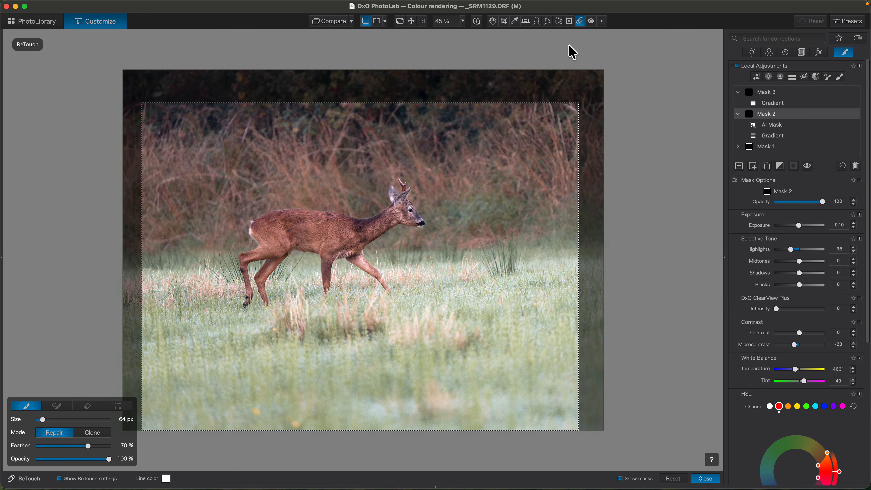
pyautogui.click(488, 100)
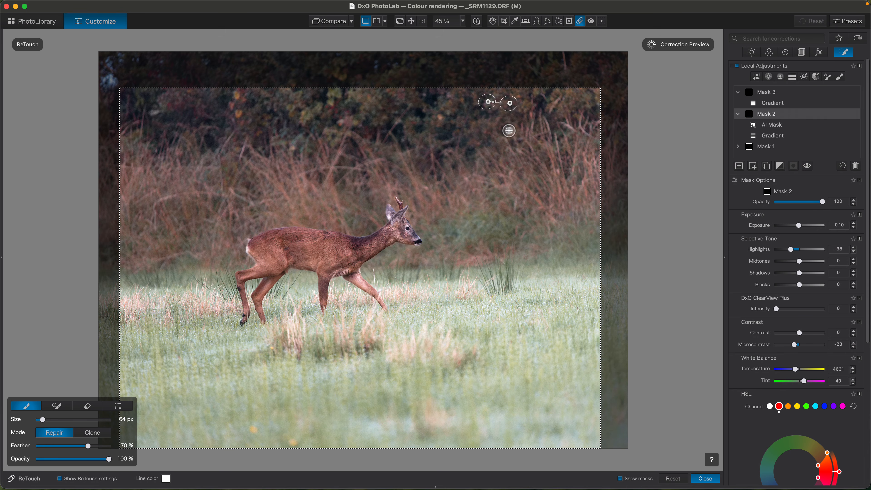
pyautogui.moveTo(507, 102); pyautogui.dragTo(476, 73)
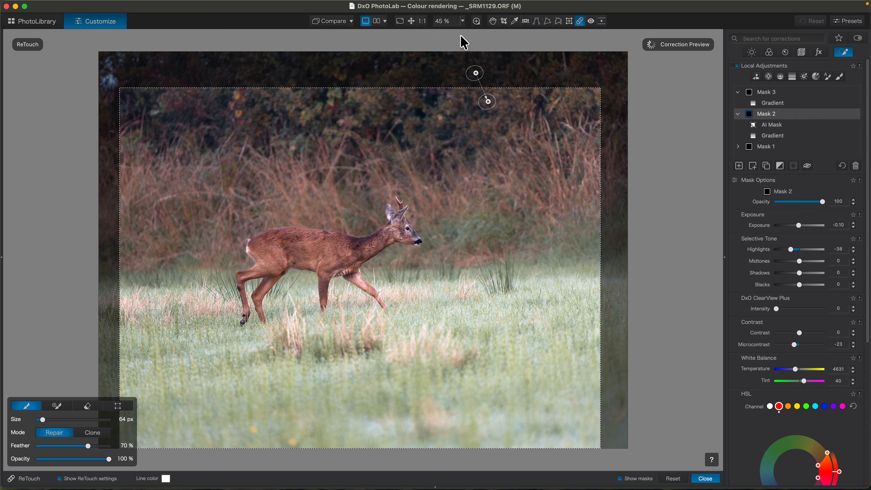
pyautogui.press('Return')
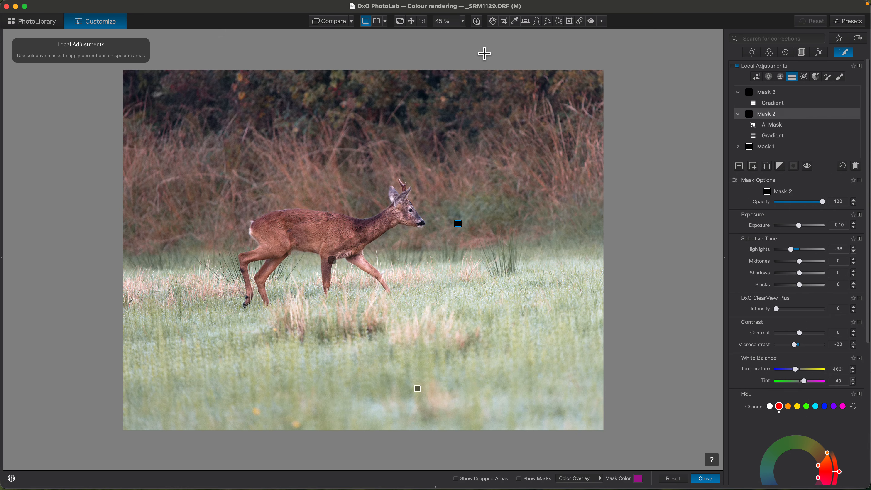
# Retouch the spot in the dark hedge above the deer in Repair mode, place its source in the foliage above, and finish retouching.
pyautogui.click(579, 20)
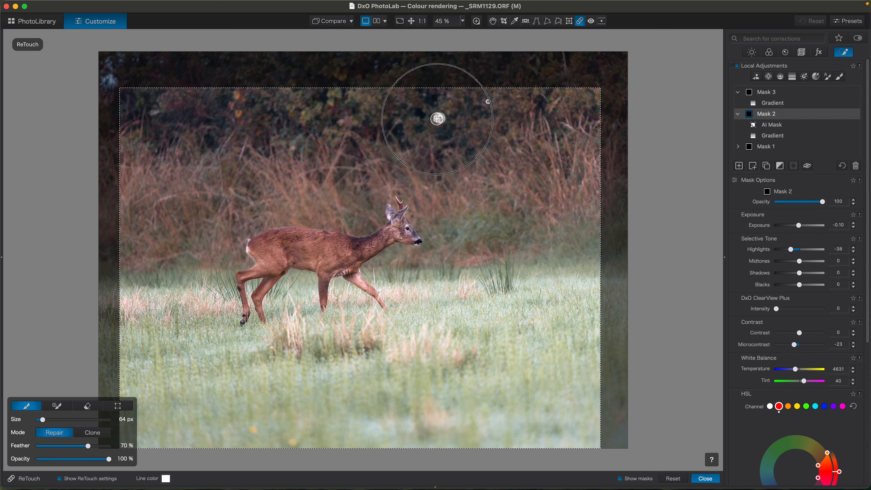
pyautogui.click(439, 117)
pyautogui.moveTo(449, 98); pyautogui.dragTo(456, 74)
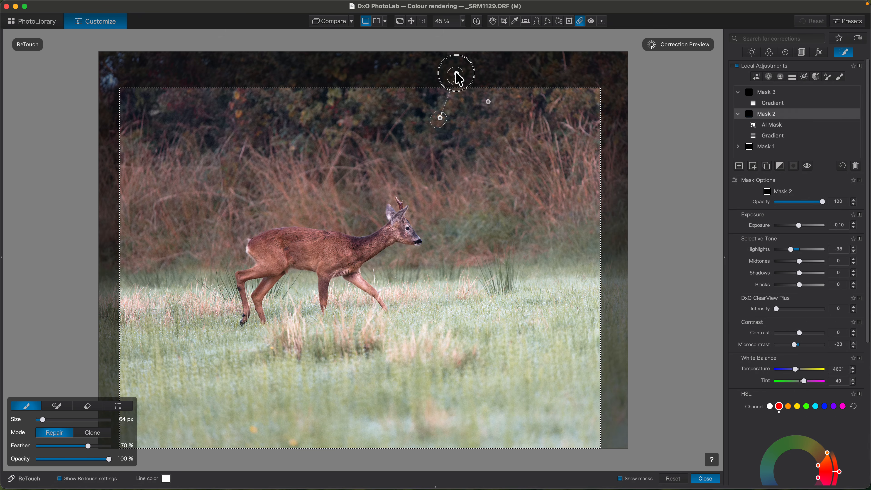
pyautogui.click(705, 478)
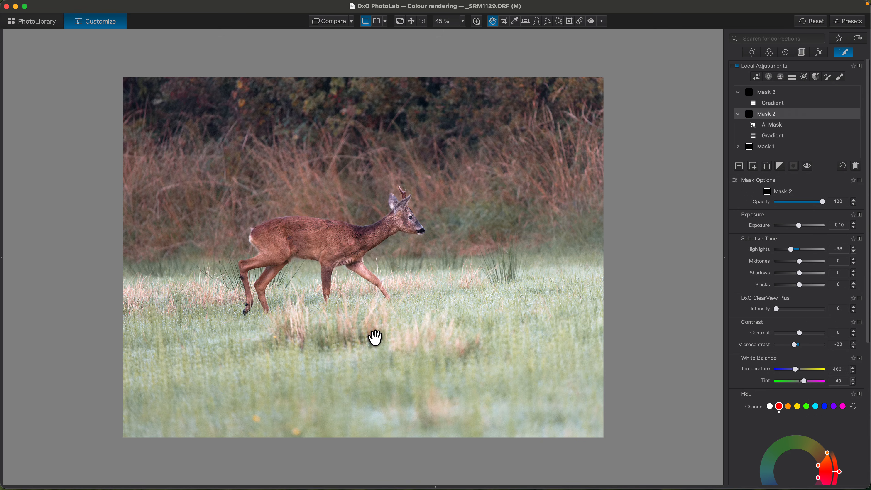
# Collapse the expanded mask groups and add Creative Vignetting with an intensity of -17.
pyautogui.click(737, 92)
pyautogui.click(738, 102)
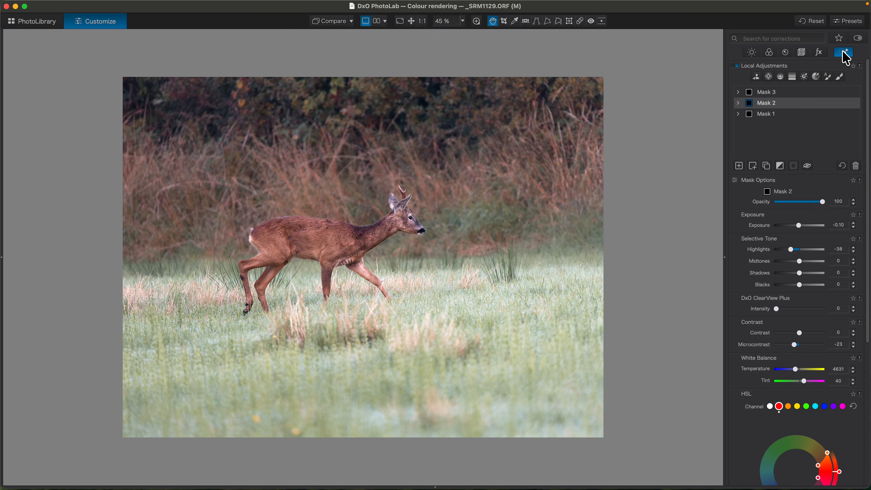
pyautogui.click(769, 53)
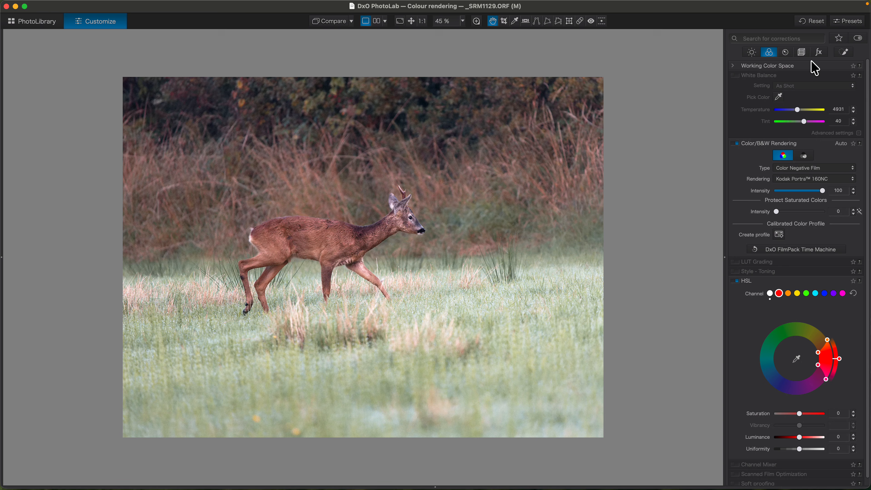
pyautogui.click(820, 53)
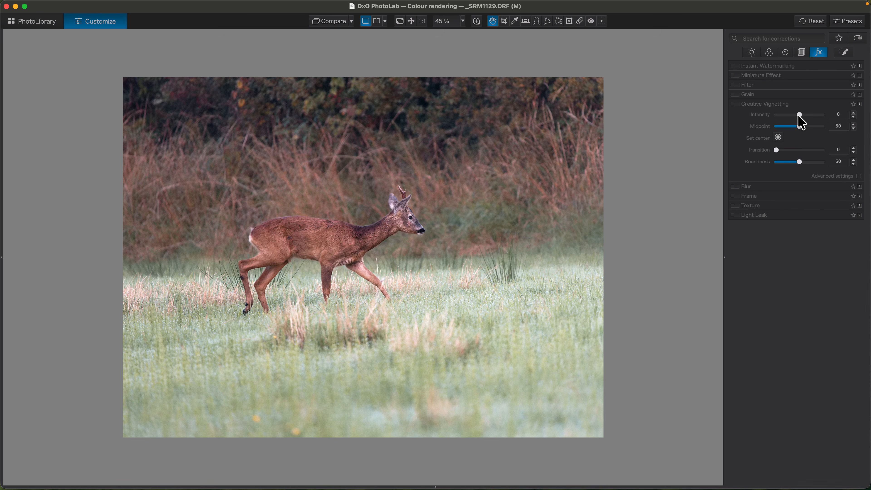
pyautogui.moveTo(798, 113); pyautogui.dragTo(795, 113)
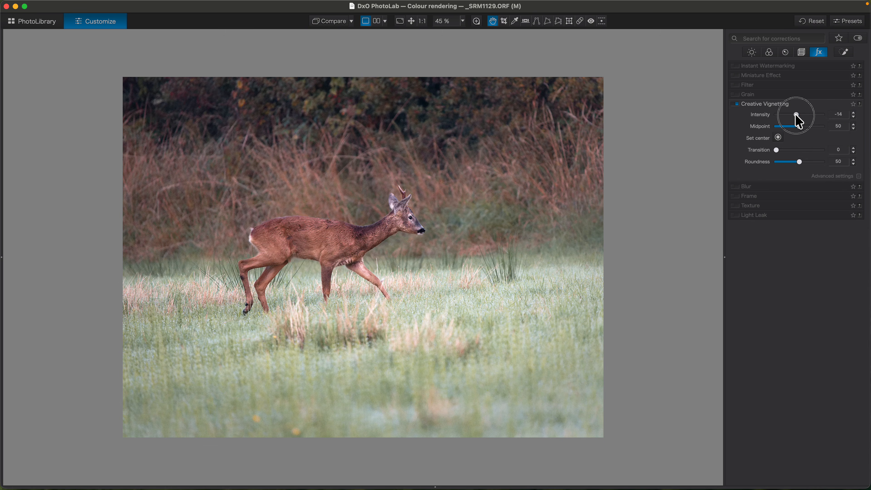
pyautogui.moveTo(795, 113); pyautogui.dragTo(794, 114)
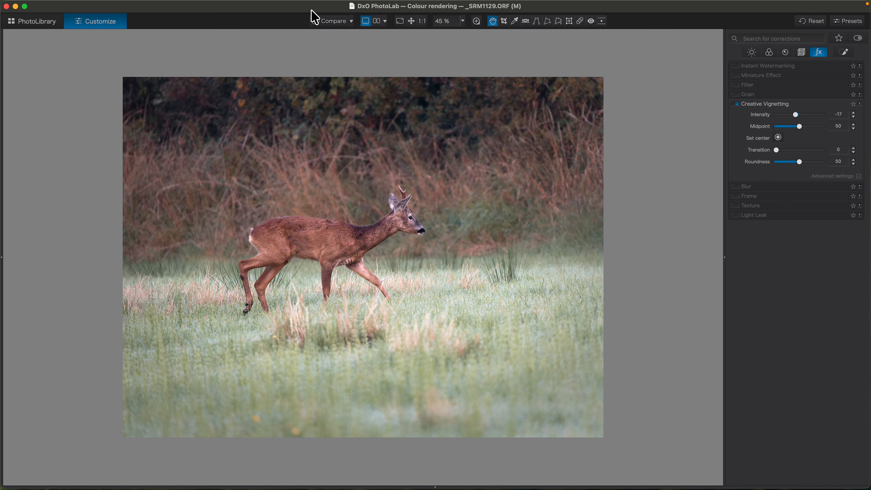
# Compare the edited photo with the original and inspect the deer's head and body at 100% with the loupe.
pyautogui.click(323, 22)
pyautogui.press('l')
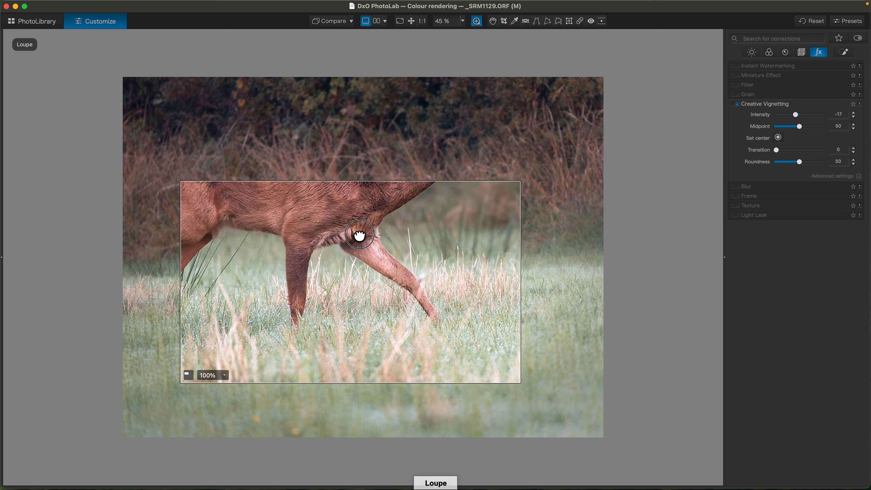
pyautogui.moveTo(359, 235); pyautogui.dragTo(389, 165)
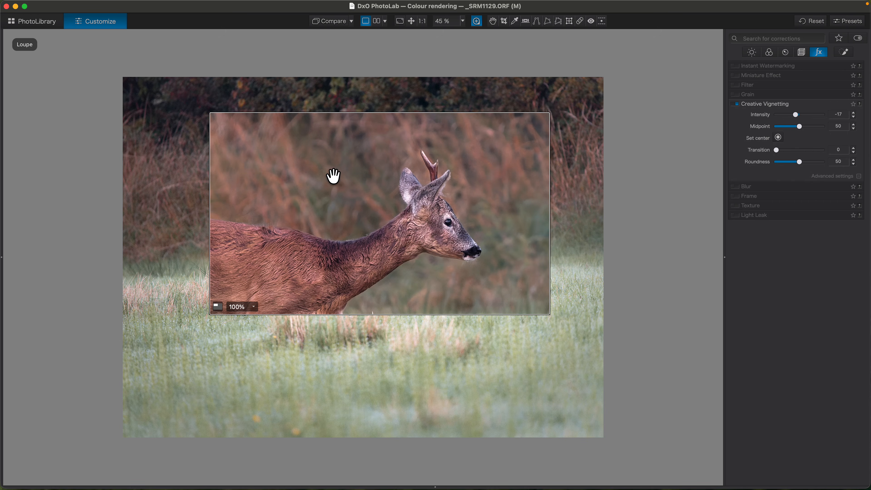
pyautogui.press('l')
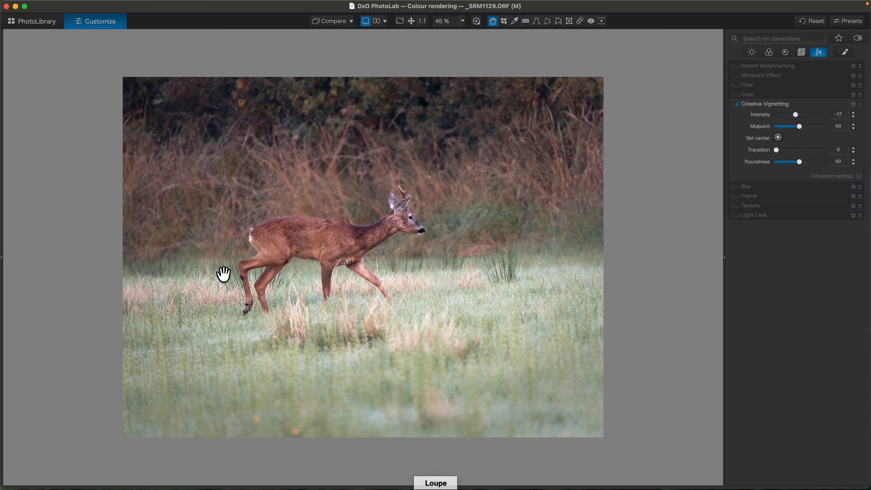
pyautogui.click(328, 25)
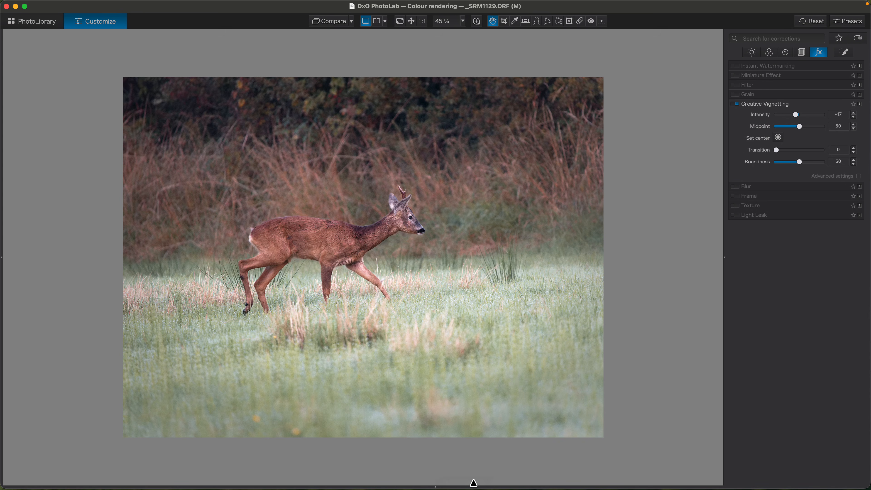
# Switch to the photo _SRM2049.ORF and set its colour rendering to Color Negative Film, Kodak Portra 160NC.
pyautogui.click(475, 482)
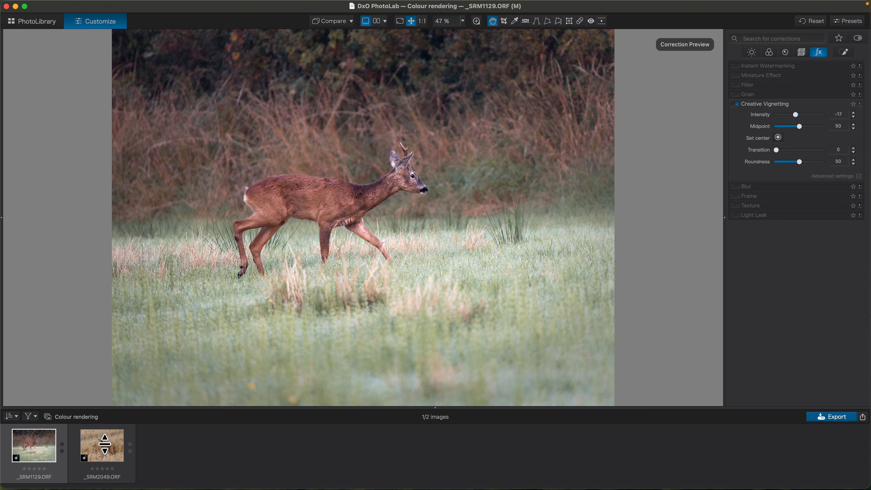
pyautogui.click(105, 444)
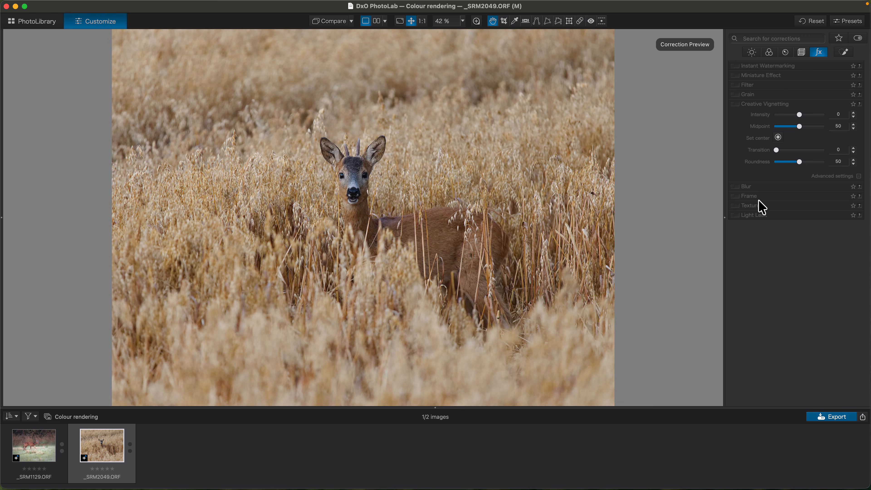
pyautogui.click(769, 52)
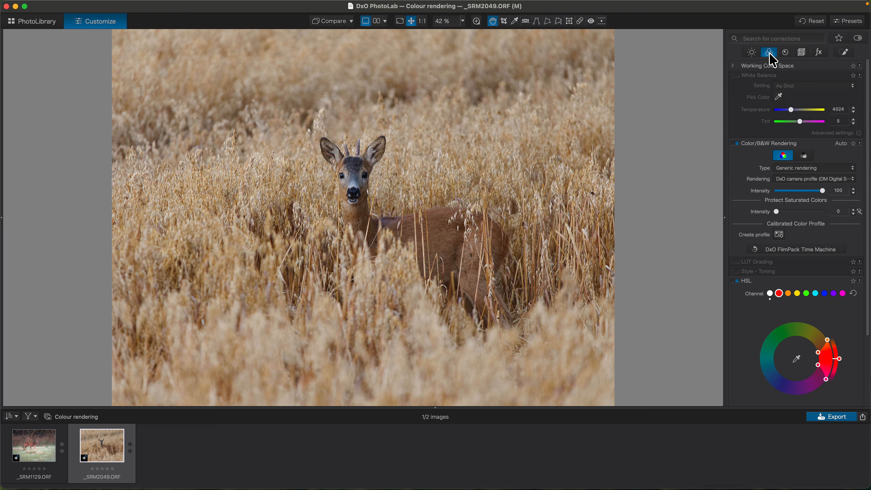
pyautogui.click(806, 170)
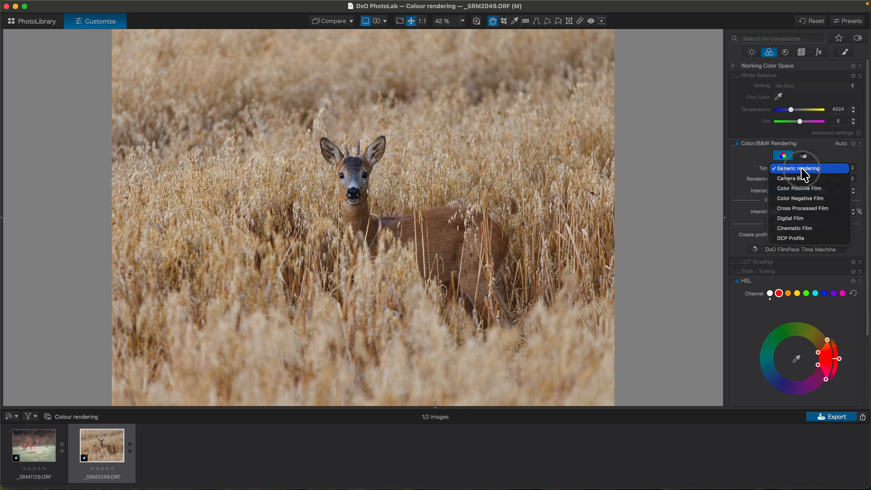
pyautogui.click(802, 199)
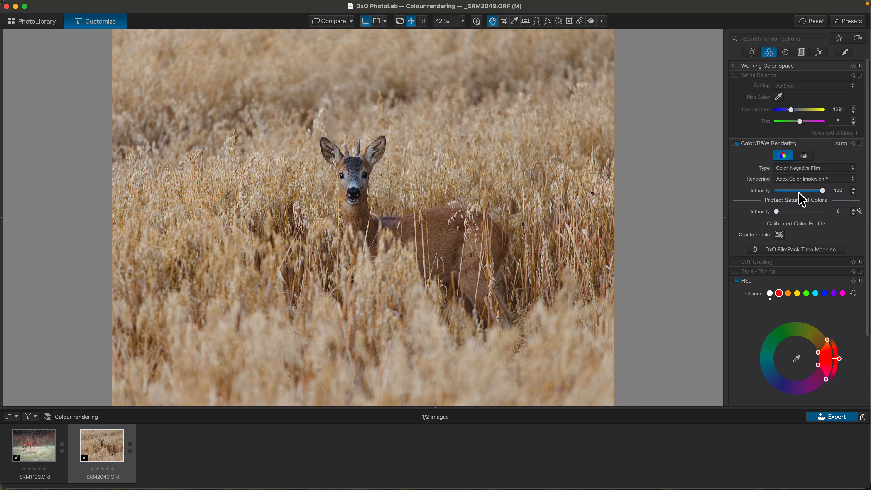
pyautogui.click(798, 179)
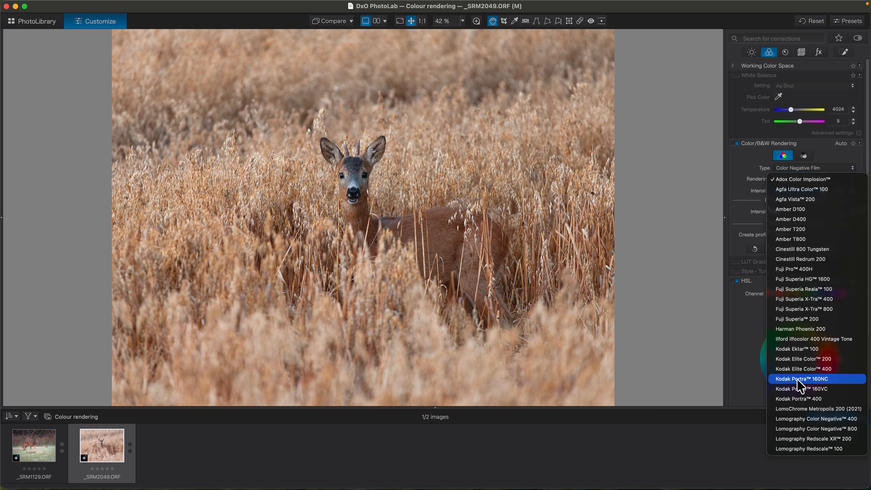
pyautogui.click(801, 379)
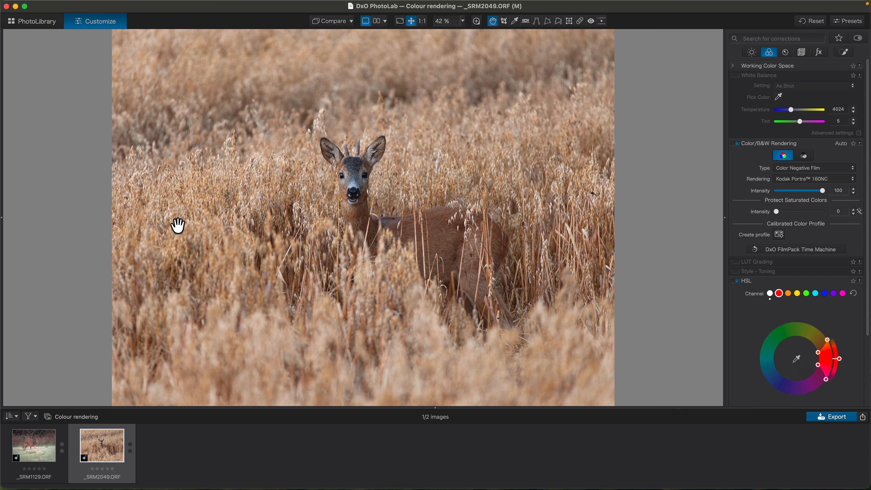
# Compare the film colour rendering with the original photo, hiding the filmstrip for a larger view.
pyautogui.click(323, 21)
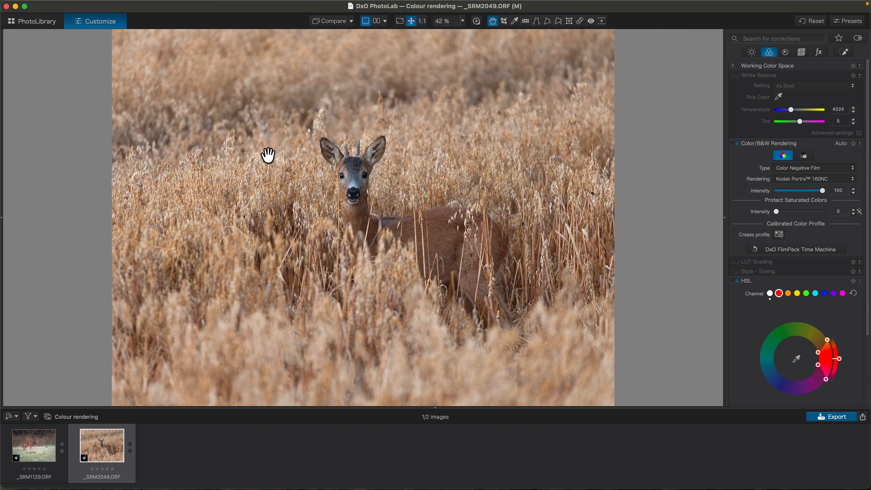
pyautogui.click(438, 408)
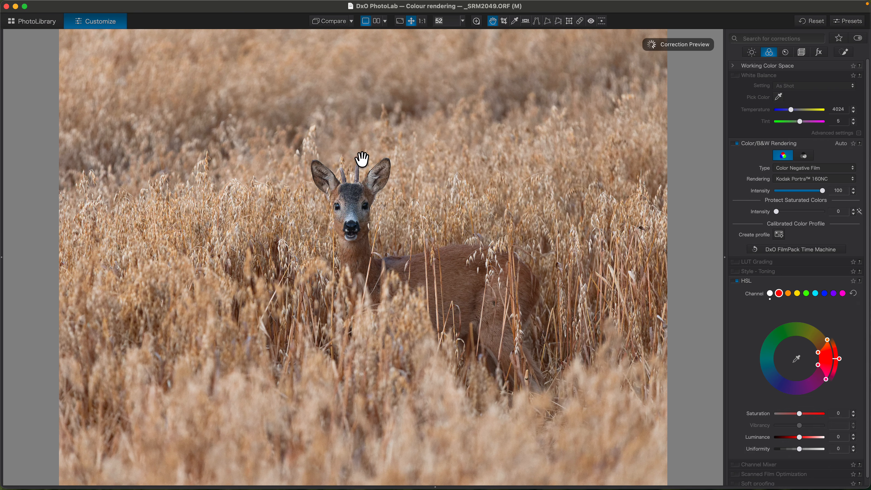
pyautogui.click(326, 28)
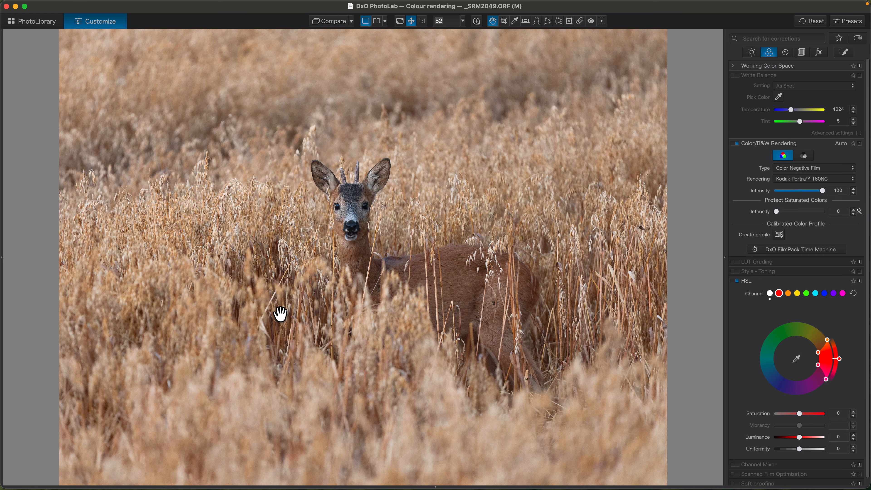
# Crop the photo slightly tighter around the deer, trimming mostly the left and upper edges of the field, and apply the crop.
pyautogui.scroll(-2, 350, 181)
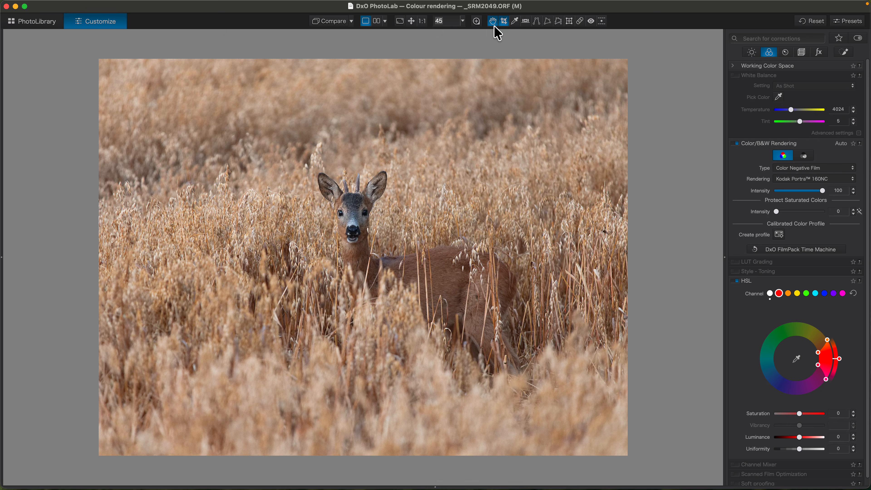
pyautogui.click(503, 22)
pyautogui.moveTo(68, 29); pyautogui.dragTo(165, 101)
pyautogui.moveTo(239, 152); pyautogui.dragTo(219, 134)
pyautogui.press('Return')
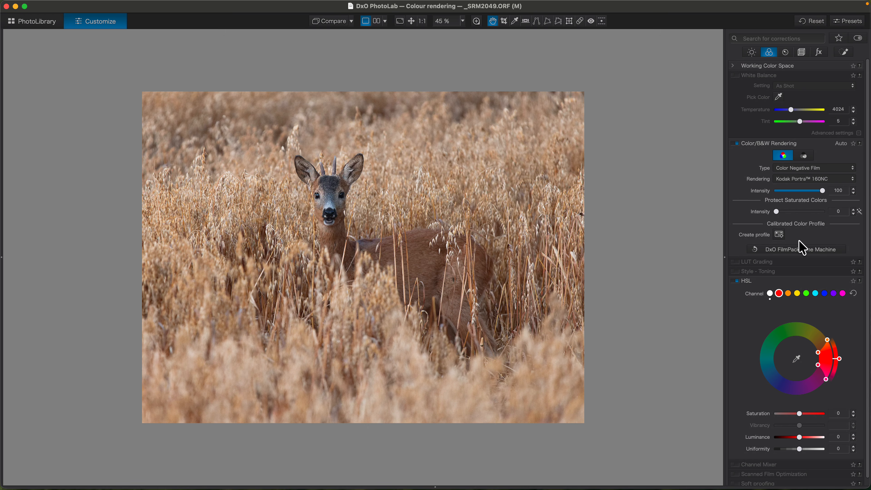
# Enable uniform DxO Smart Lighting with an intensity of 0 and set the Selective Tone midtones to 24.
pyautogui.scroll(-1, 867, 233)
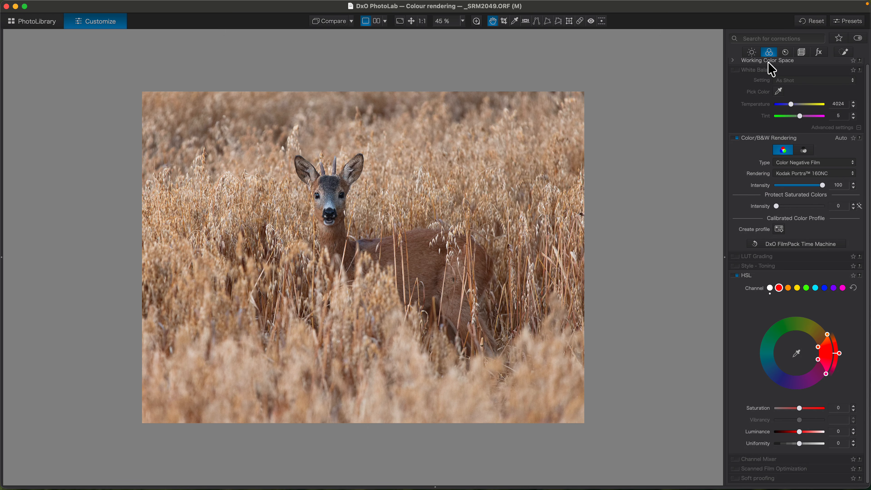
pyautogui.click(751, 53)
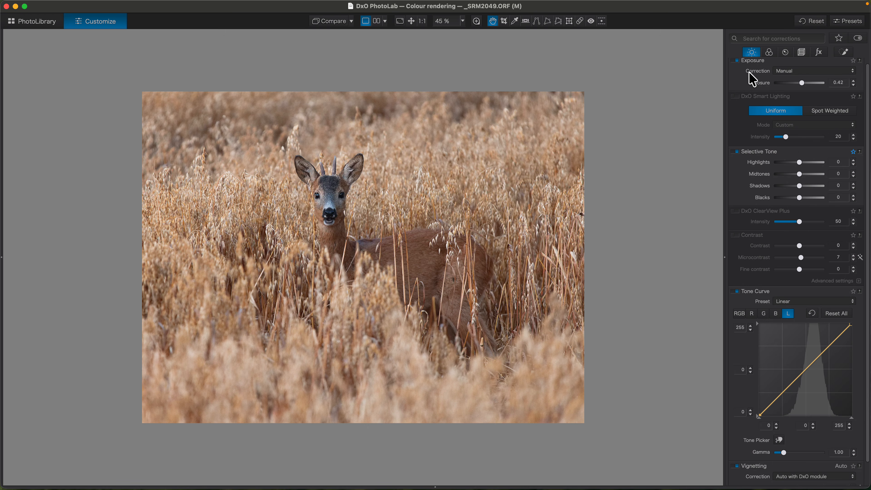
pyautogui.click(736, 97)
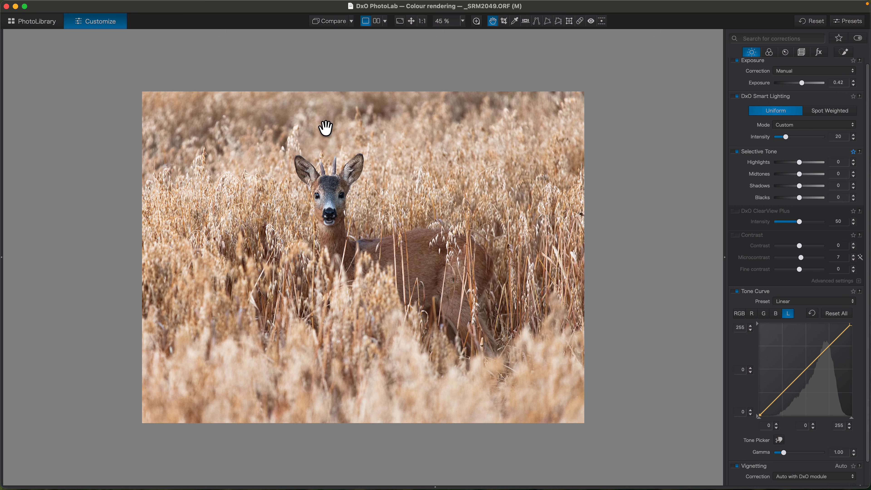
pyautogui.moveTo(785, 138); pyautogui.dragTo(771, 137)
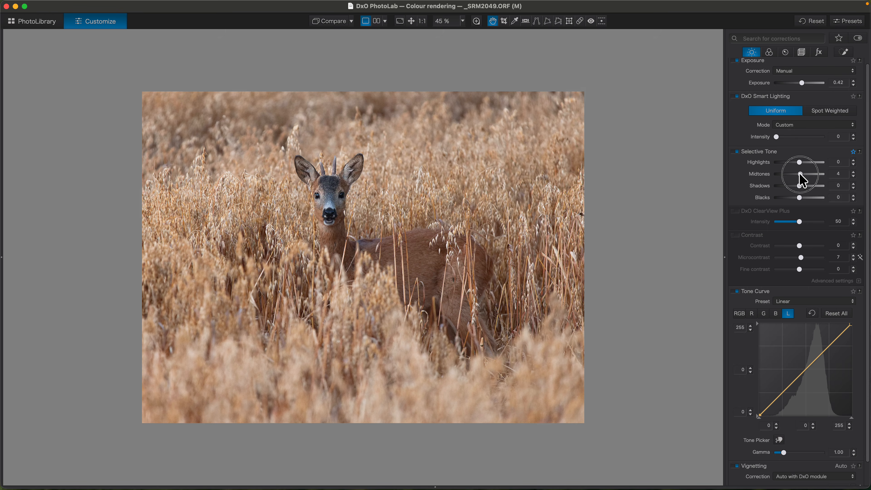
pyautogui.moveTo(800, 174); pyautogui.dragTo(803, 174)
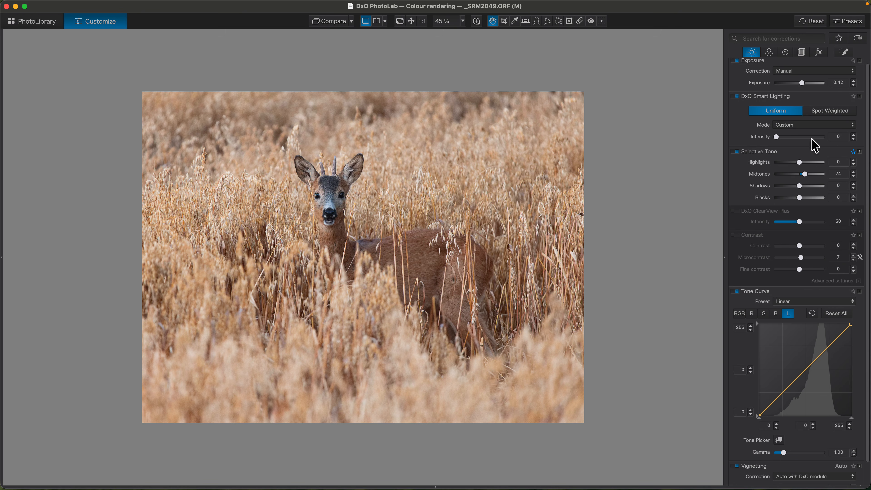
# Begin a local adjustment on the photo with the AI mask tool.
pyautogui.click(844, 52)
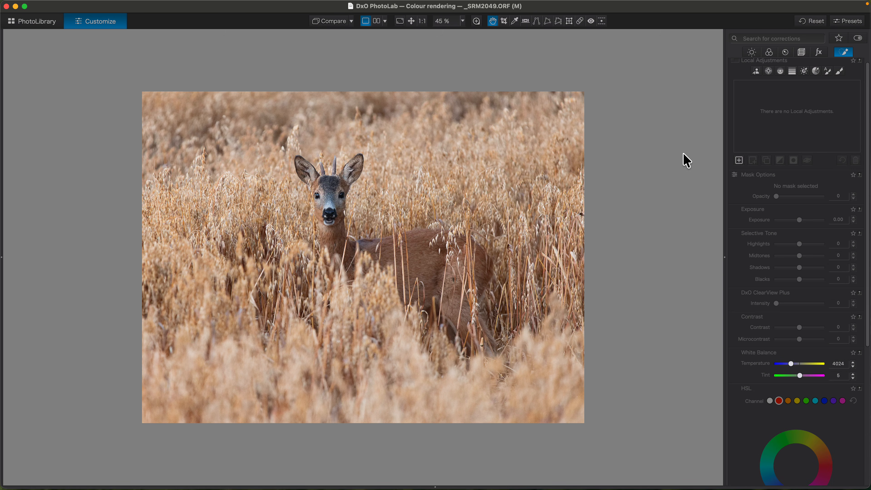
pyautogui.click(756, 72)
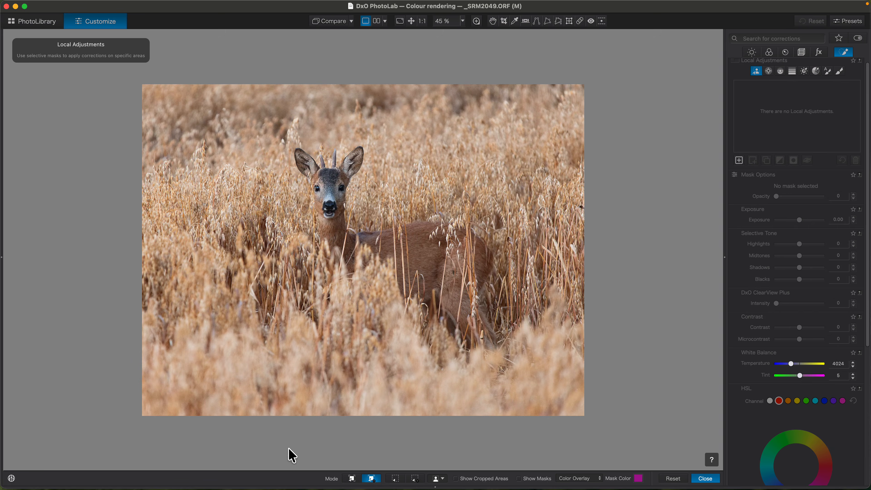
# Try masking the deer with a rectangular AI selection around its head and body, and delete that mask.
pyautogui.click(396, 479)
pyautogui.moveTo(266, 131); pyautogui.dragTo(537, 369)
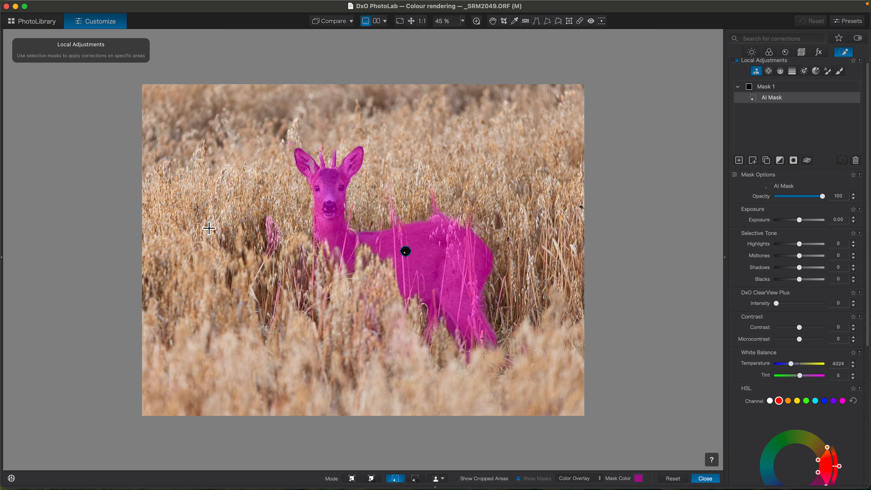
pyautogui.click(856, 162)
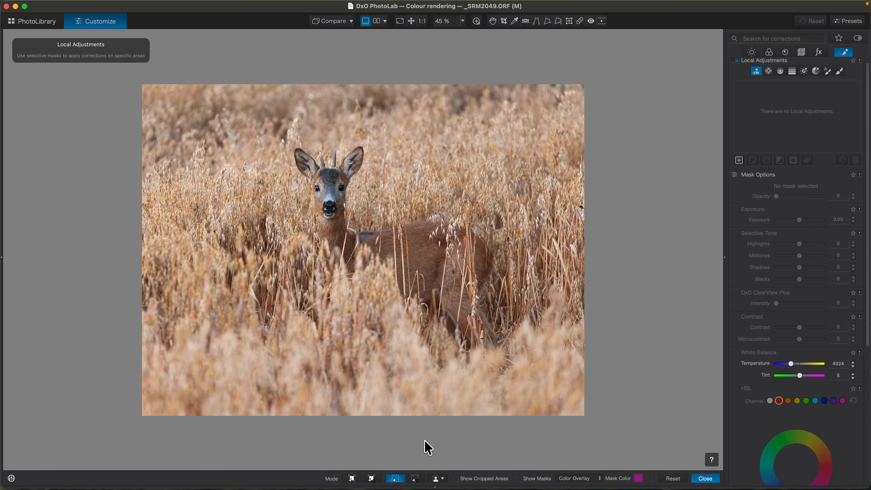
# Create an AI mask of the deer using the predefined Animals category.
pyautogui.click(444, 480)
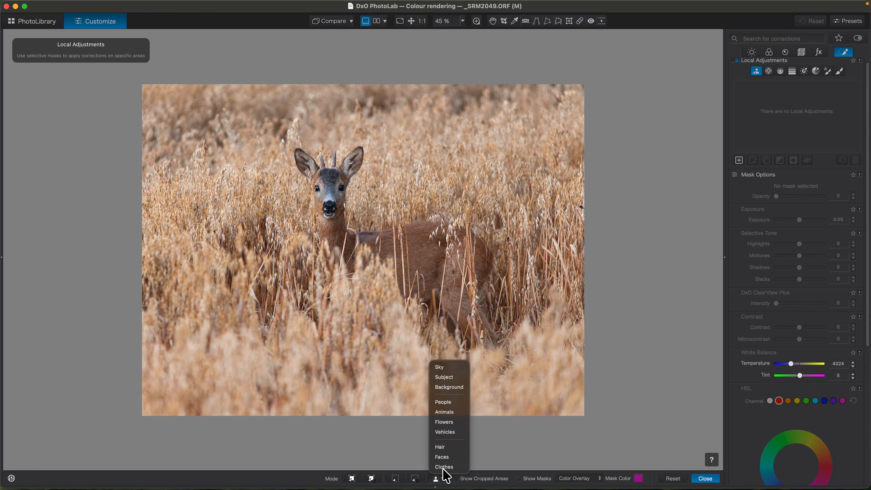
pyautogui.click(443, 413)
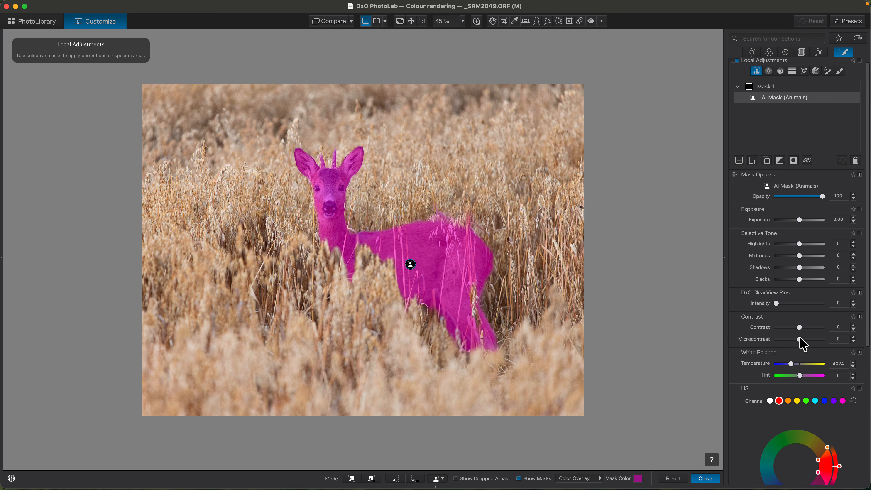
# Set the deer mask's microcontrast to 27 and its midtones to -14.
pyautogui.moveTo(799, 339); pyautogui.dragTo(806, 339)
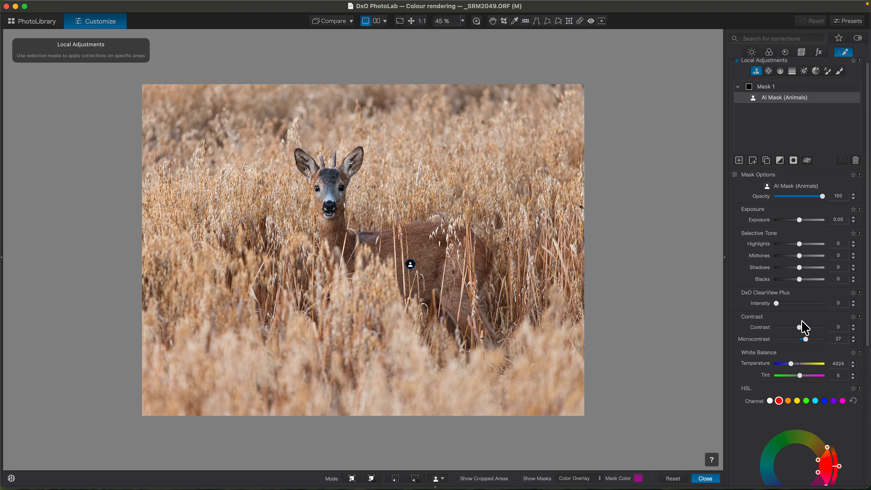
pyautogui.moveTo(799, 256); pyautogui.dragTo(798, 256)
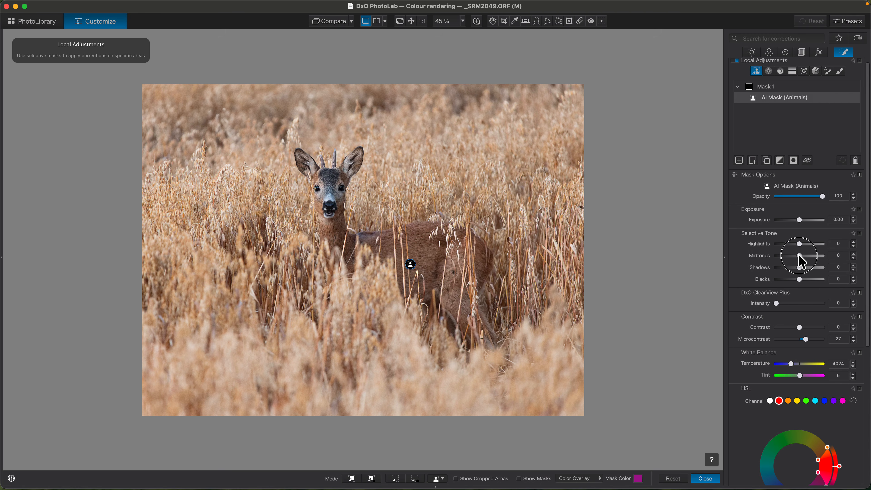
pyautogui.moveTo(797, 254); pyautogui.dragTo(795, 255)
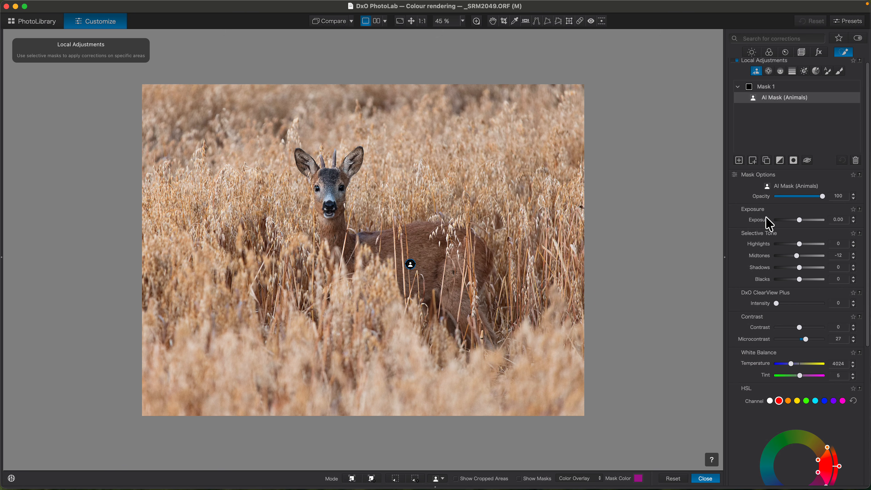
pyautogui.moveTo(794, 257); pyautogui.dragTo(792, 256)
# Create a new mask with a control line covering the blurred foreground oats, fading upward to the deer's legs.
pyautogui.click(741, 160)
pyautogui.click(780, 71)
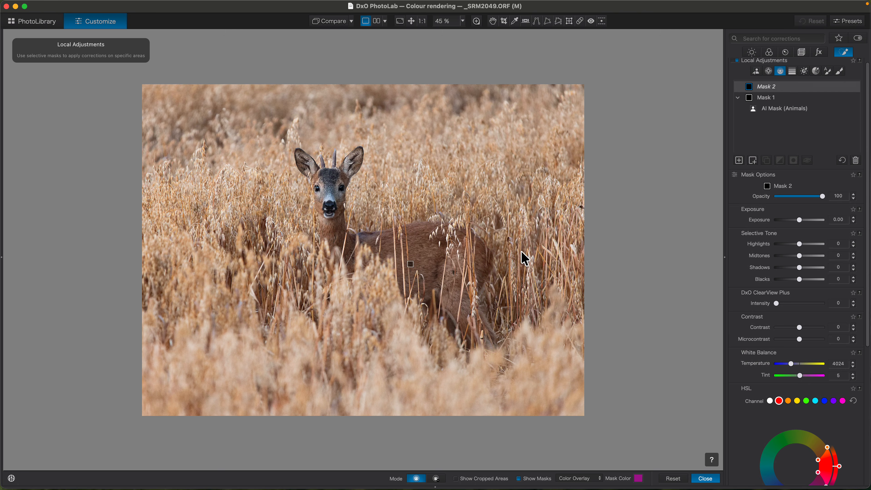
pyautogui.moveTo(449, 378); pyautogui.dragTo(447, 302)
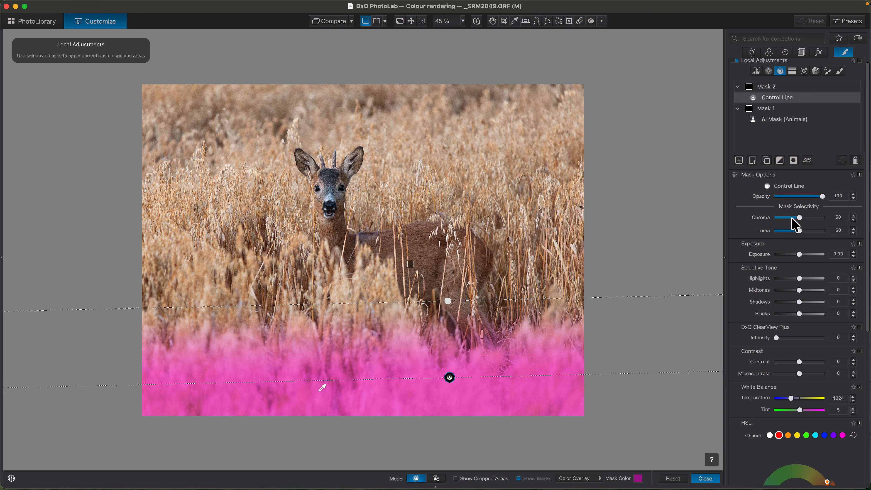
# Try the control line's selectivity with chroma 72 and luma 37 from another sample point, and restore both to 50.
pyautogui.moveTo(803, 217)
pyautogui.mouseDown()
pyautogui.moveTo(810, 218)
pyautogui.moveTo(783, 217)
pyautogui.moveTo(815, 217)
pyautogui.moveTo(803, 230)
pyautogui.moveTo(814, 230)
pyautogui.moveTo(793, 229)
pyautogui.mouseUp()
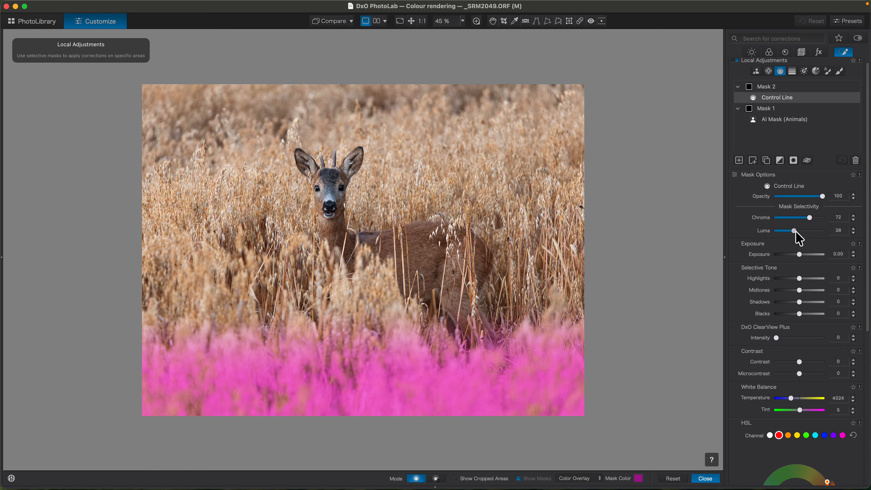
pyautogui.click(319, 390)
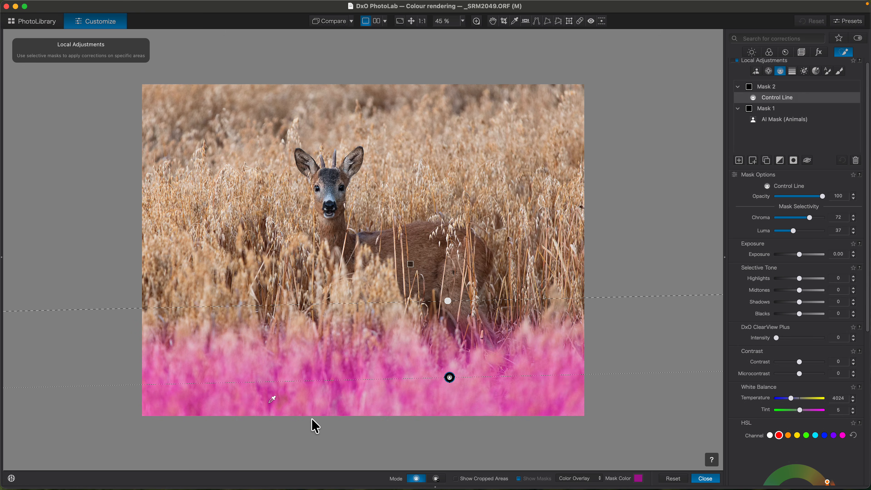
pyautogui.moveTo(808, 218)
pyautogui.mouseDown()
pyautogui.moveTo(792, 225)
pyautogui.moveTo(816, 228)
pyautogui.moveTo(799, 219)
pyautogui.mouseUp()
pyautogui.moveTo(793, 230); pyautogui.dragTo(799, 228)
pyautogui.doubleClick(799, 218)
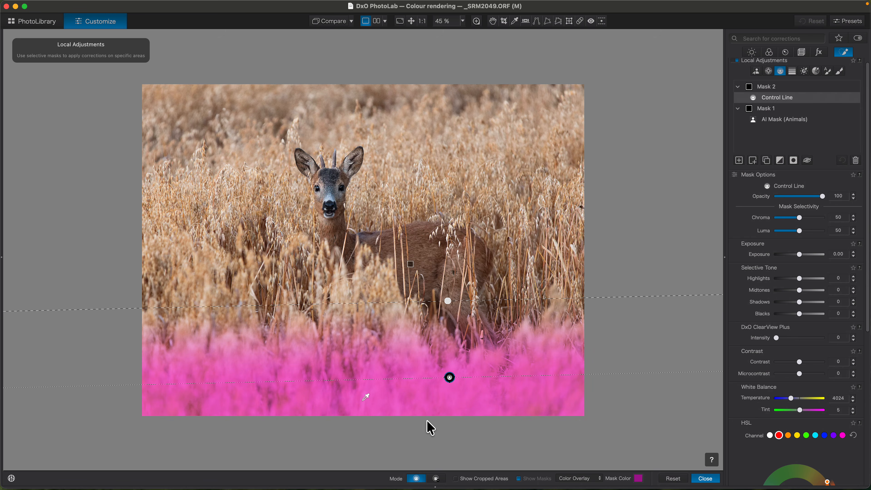
# Extend the control line's transition further up the deer's body and set the foreground mask's highlights to -20.
pyautogui.moveTo(448, 298); pyautogui.dragTo(448, 284)
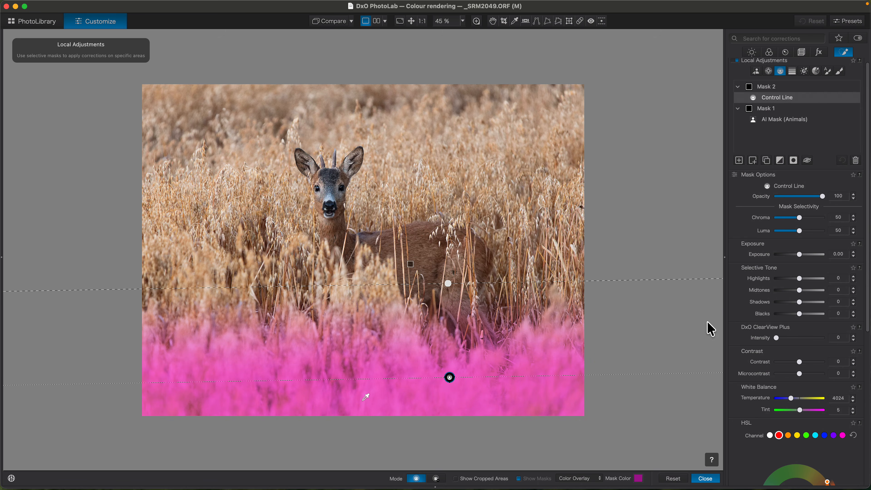
pyautogui.moveTo(797, 278); pyautogui.dragTo(792, 277)
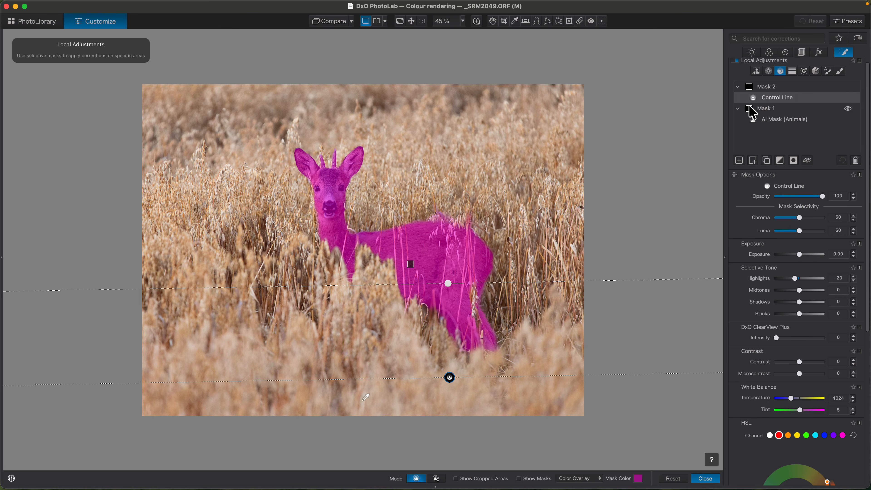
# Apply Creative Vignetting with an intensity of -7, close the local adjustments and compare the photo with the original.
pyautogui.click(818, 52)
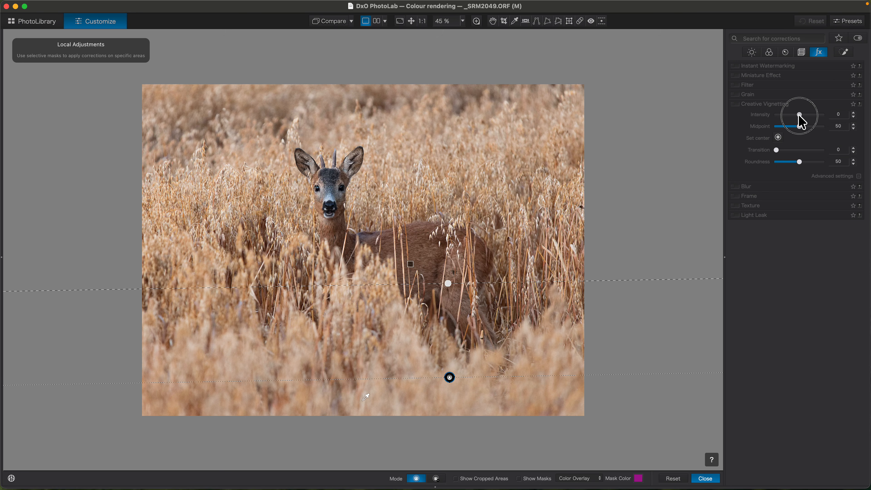
pyautogui.moveTo(798, 114); pyautogui.dragTo(798, 114)
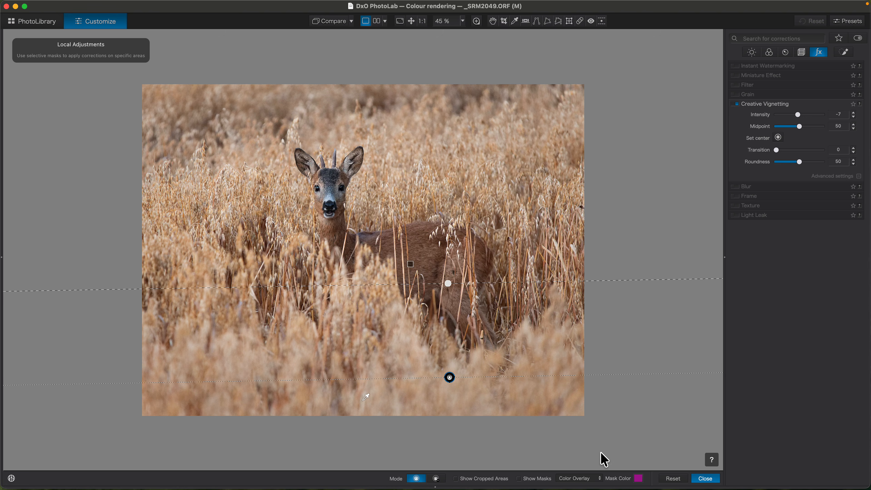
pyautogui.click(696, 478)
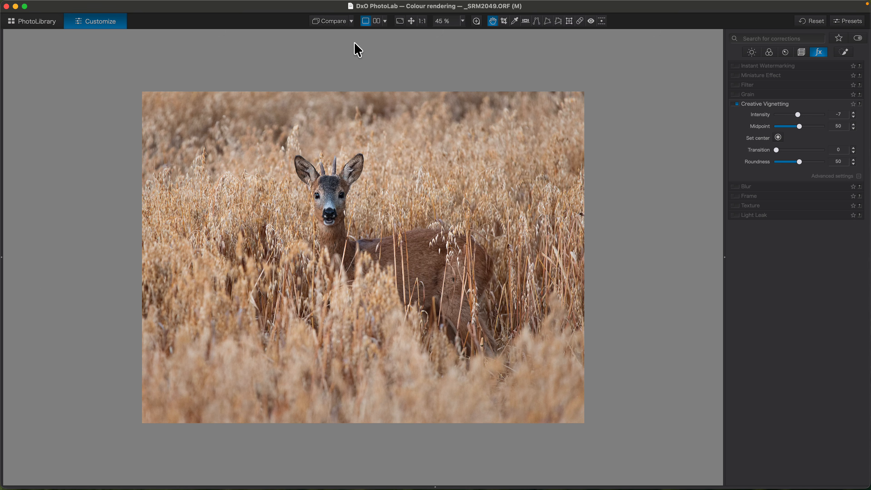
pyautogui.click(327, 22)
# Duplicate the deer's Mask 1 as an inverted copy covering the surrounding field.
pyautogui.click(844, 52)
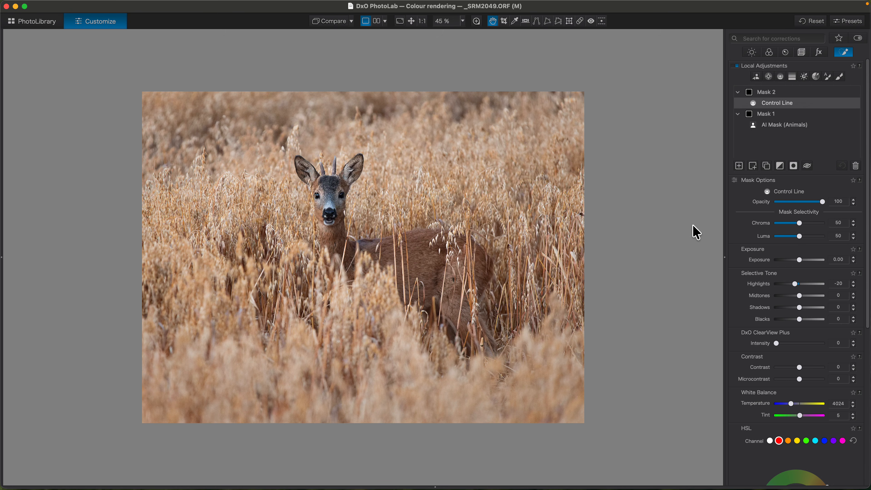
pyautogui.click(766, 116)
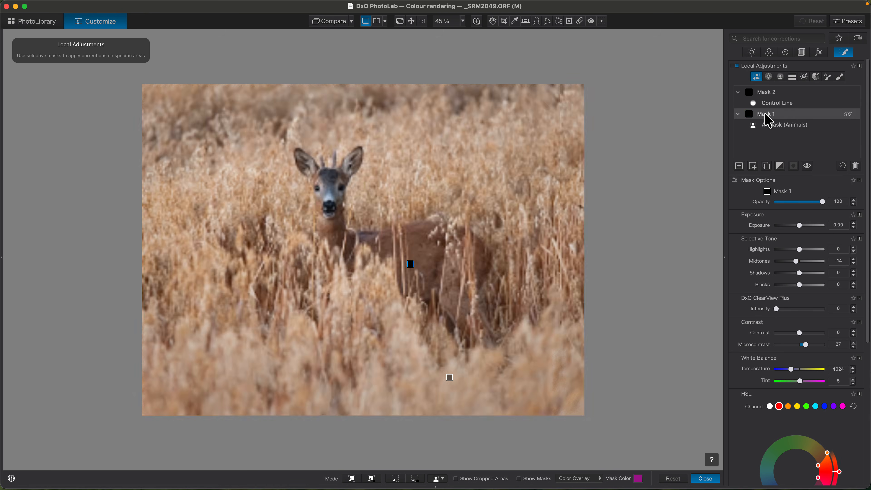
pyautogui.click(767, 167)
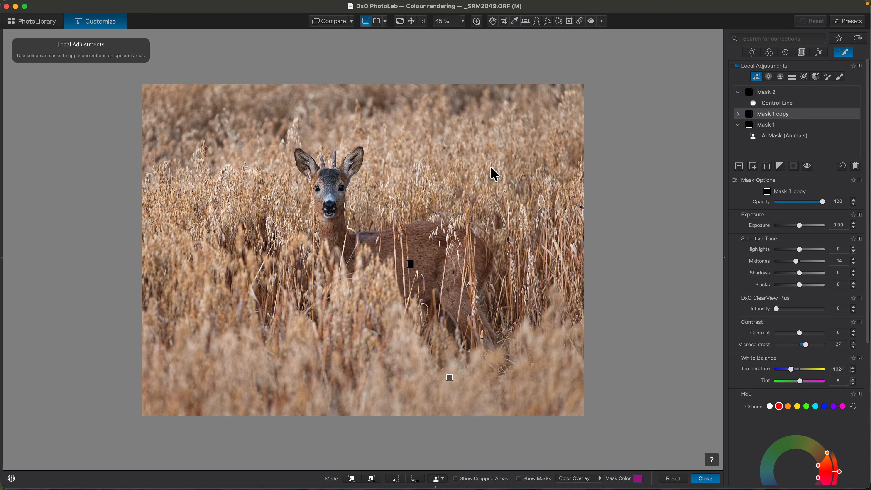
# Set Mask 1 copy's midtones to 26, shadows to 17 and microcontrast to 0.
pyautogui.scroll(-1, 800, 261)
pyautogui.click(800, 261)
pyautogui.moveTo(800, 261); pyautogui.dragTo(810, 268)
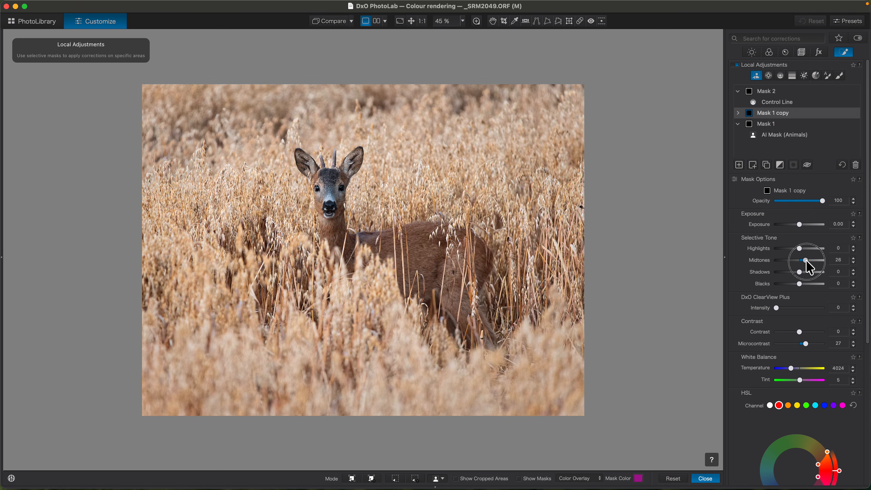
pyautogui.click(799, 272)
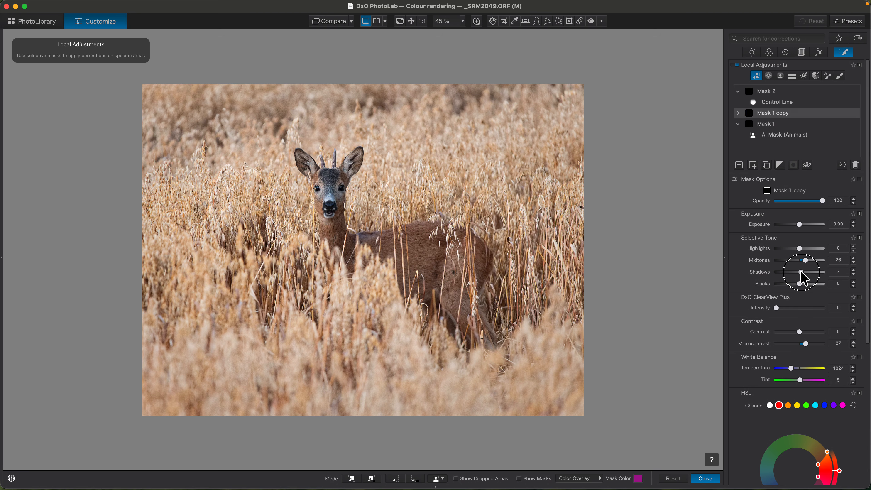
pyautogui.click(802, 344)
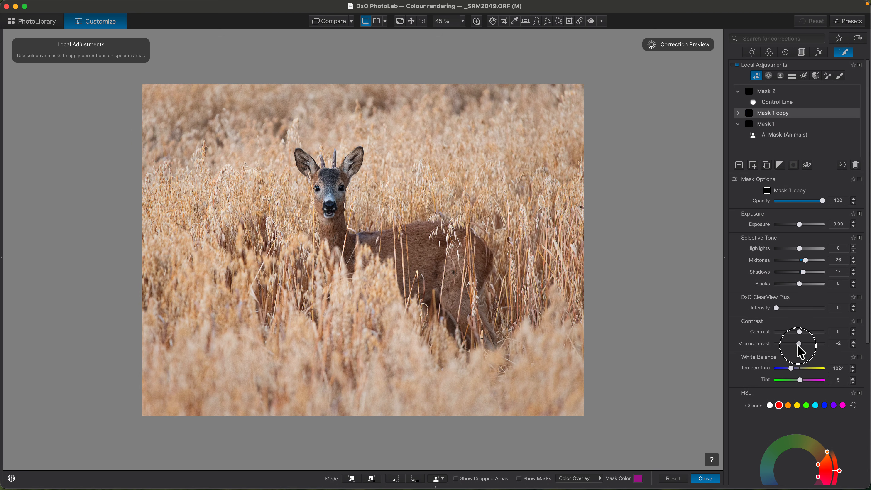
pyautogui.moveTo(797, 345); pyautogui.dragTo(798, 345)
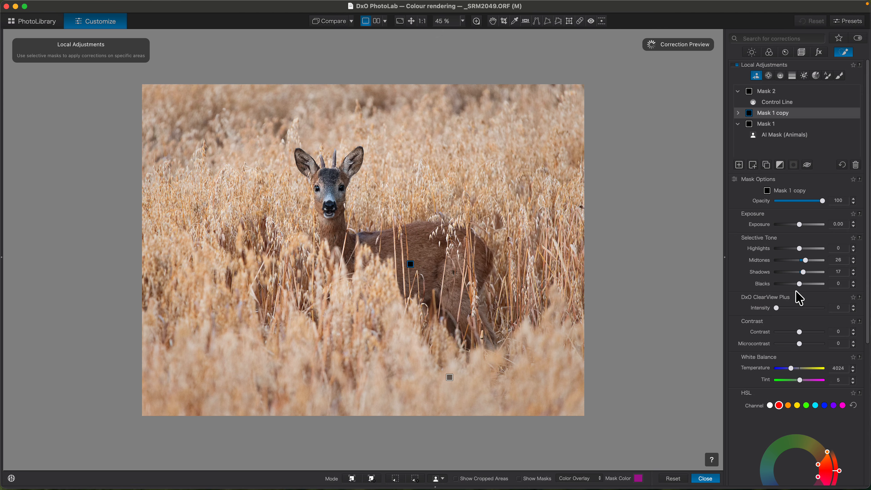
# Lower Mask 1 copy's midtones to 20, toggling the mask off and on to judge its effect.
pyautogui.moveTo(804, 260); pyautogui.dragTo(803, 263)
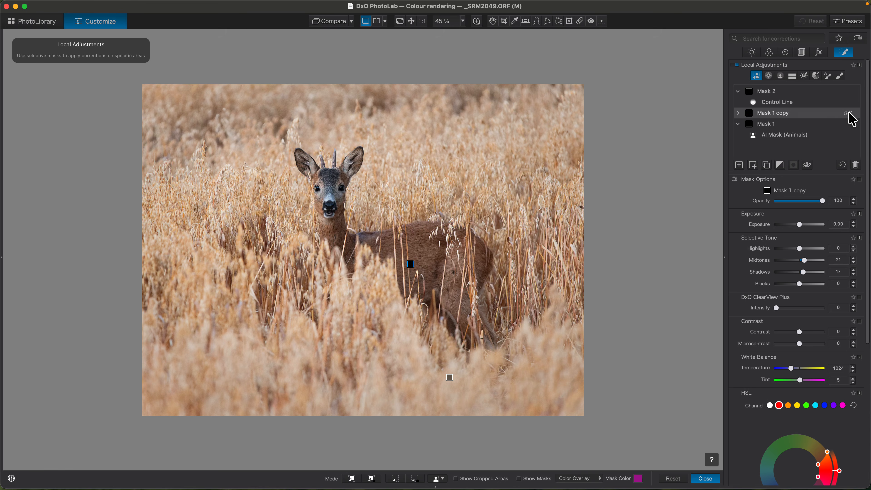
pyautogui.click(848, 113)
pyautogui.click(849, 114)
pyautogui.click(803, 260)
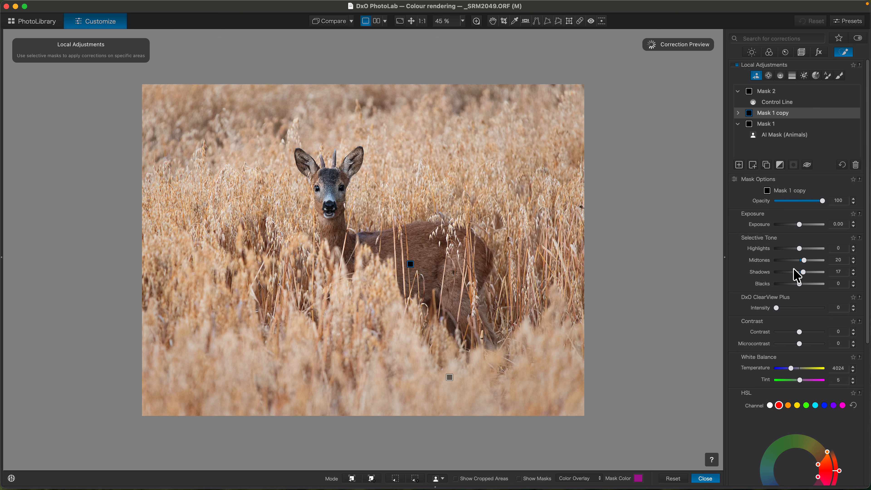
# Set the red channel's HSL uniformity to -52 in Mask 1 copy, close the local adjustments and compare with the original.
pyautogui.scroll(-5, 795, 335)
pyautogui.scroll(-2, 795, 418)
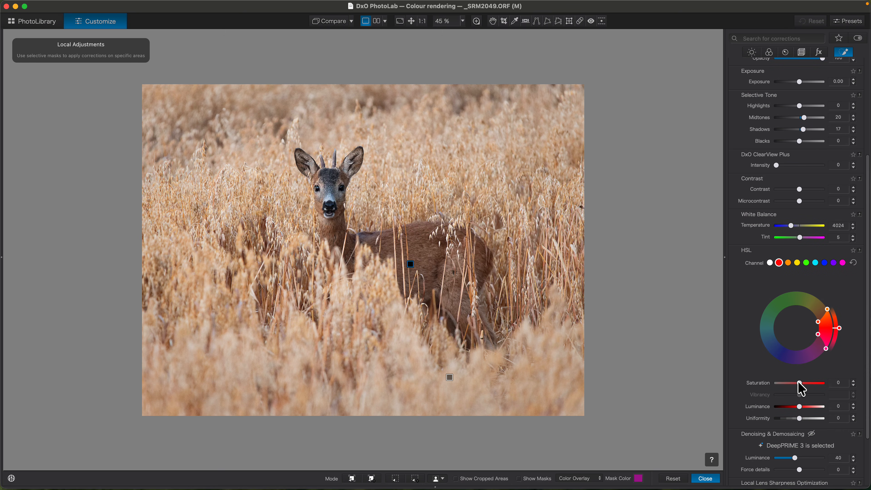
pyautogui.moveTo(799, 418); pyautogui.dragTo(789, 420)
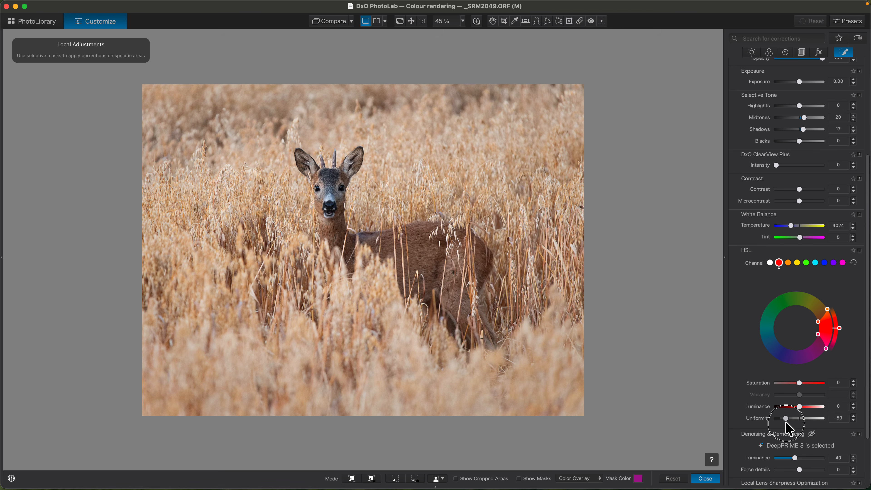
pyautogui.moveTo(787, 421); pyautogui.dragTo(787, 420)
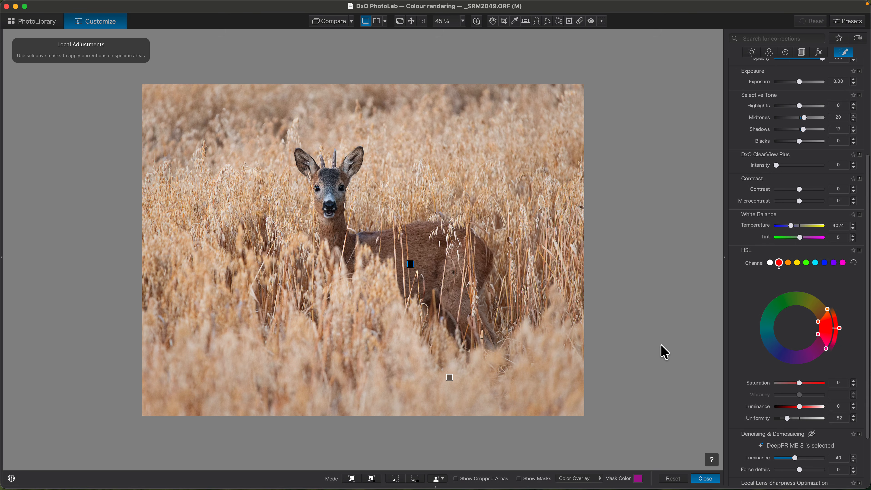
pyautogui.click(706, 479)
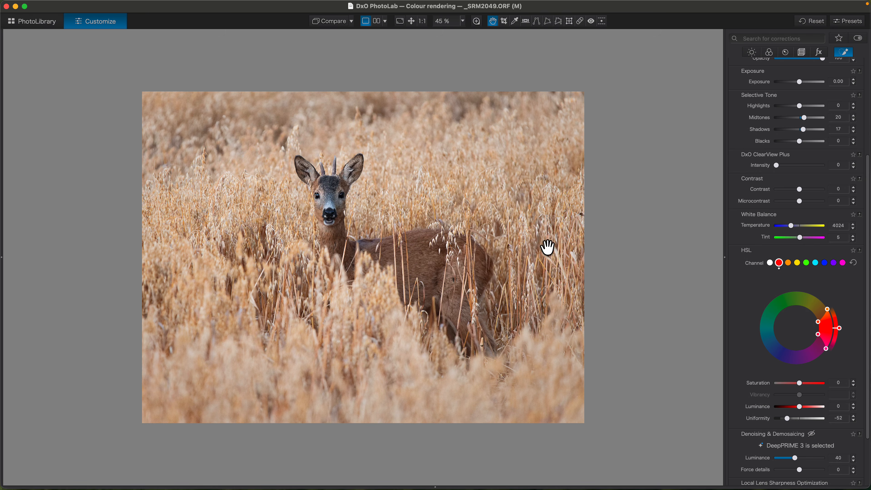
pyautogui.click(329, 24)
# Try the Color Positive Film rendering type on the photo and look through its available film renderings.
pyautogui.click(768, 54)
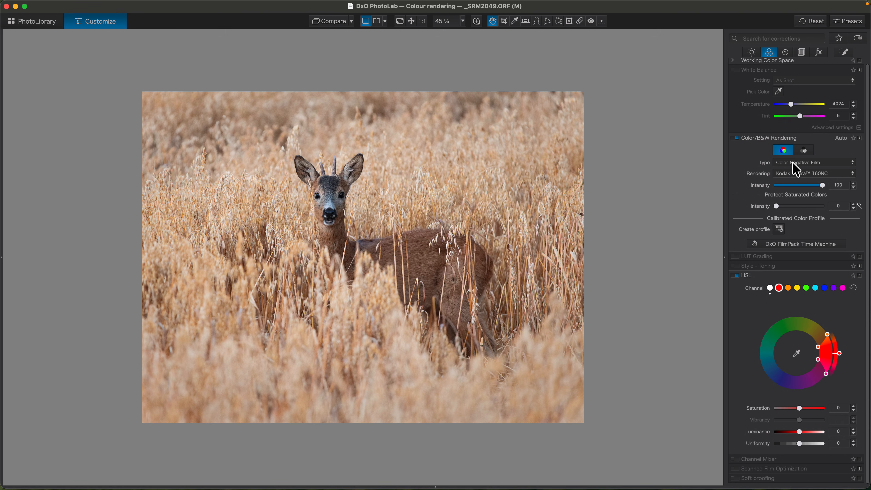
pyautogui.click(794, 163)
pyautogui.click(792, 155)
pyautogui.click(795, 174)
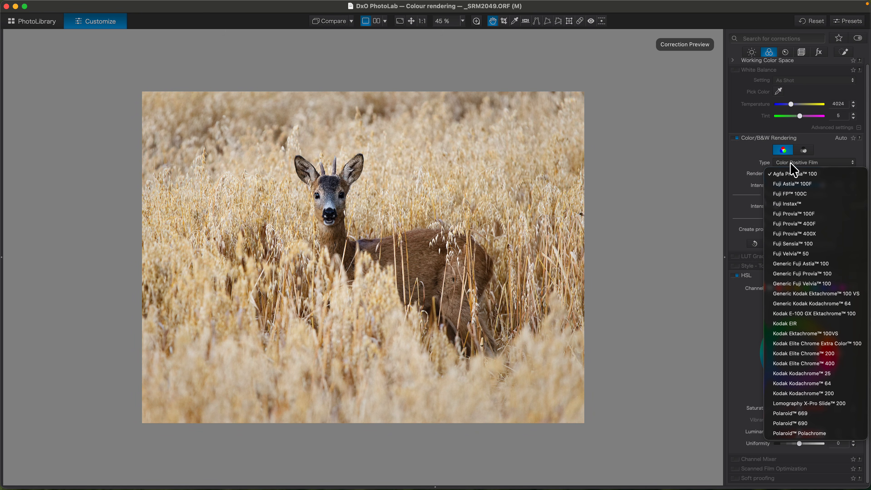
pyautogui.click(794, 166)
# Switch the colour rendering back to Color Negative Film with the Kodak Portra 160NC rendering.
pyautogui.click(794, 164)
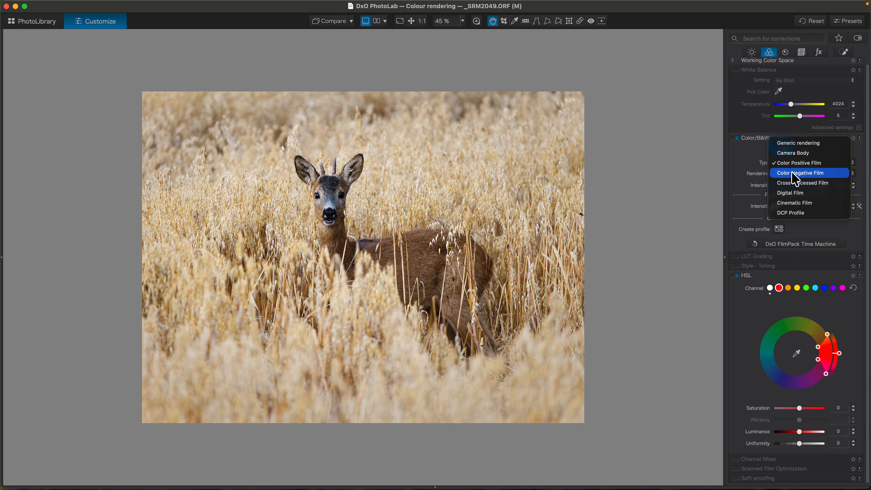
pyautogui.click(793, 173)
pyautogui.click(794, 175)
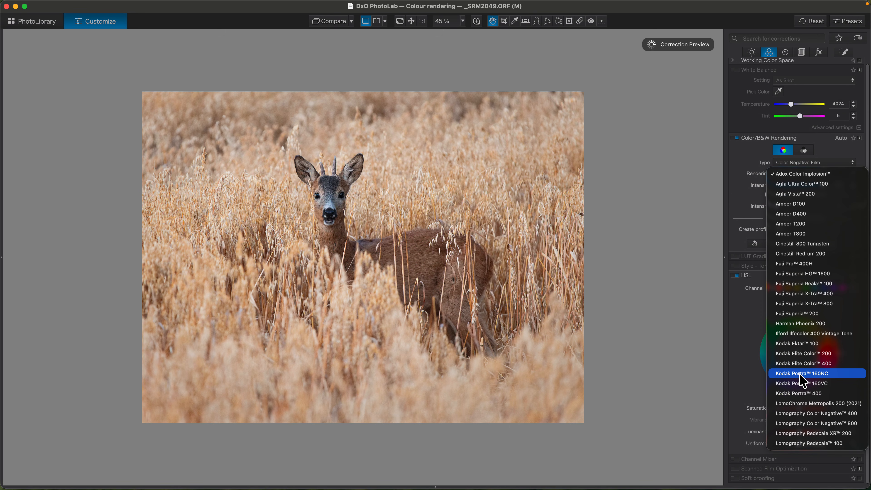
pyautogui.click(801, 374)
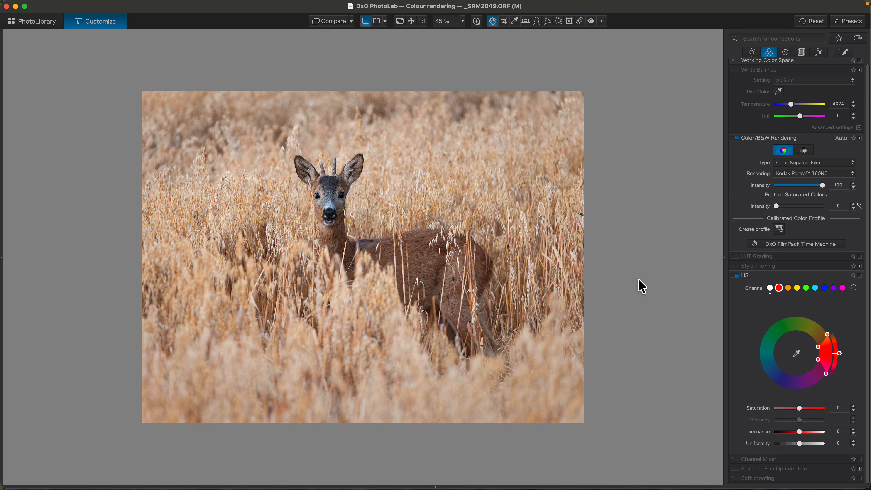
pyautogui.moveTo(741, 5)
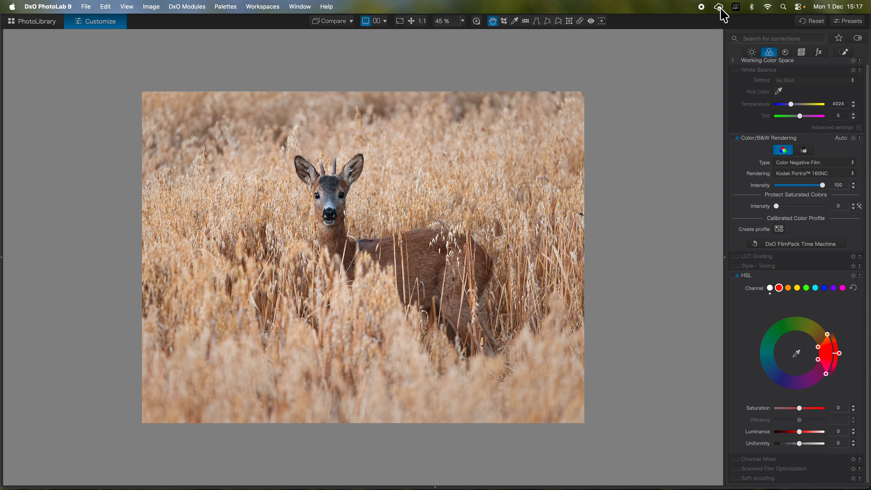